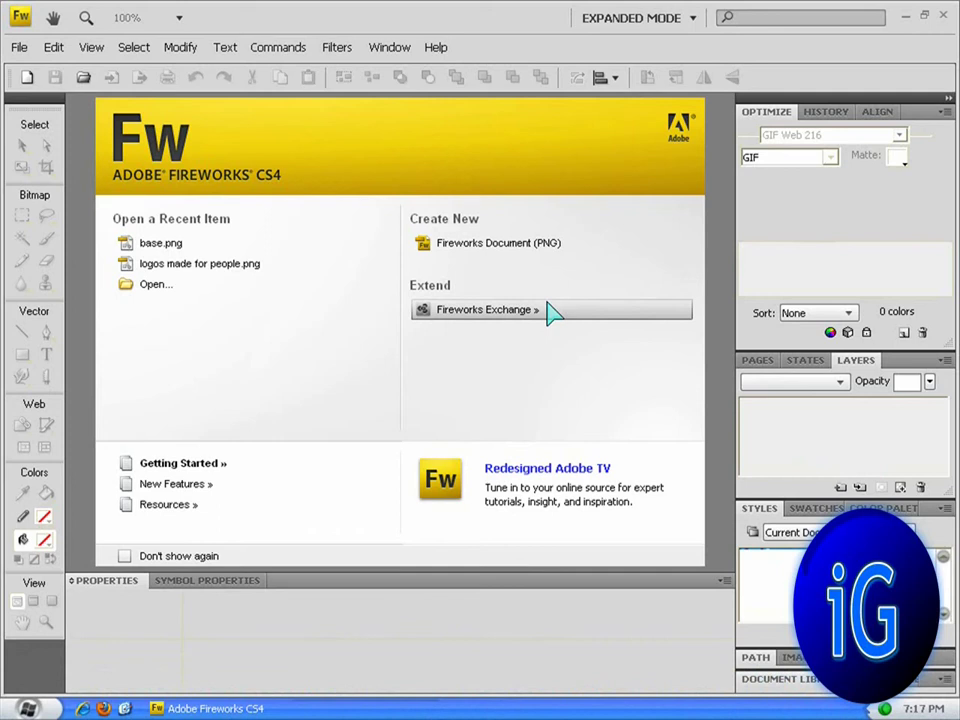
Create a new Fireworks document 465 pixels wide and 162 pixels high with a transparent canvas
click(505, 249)
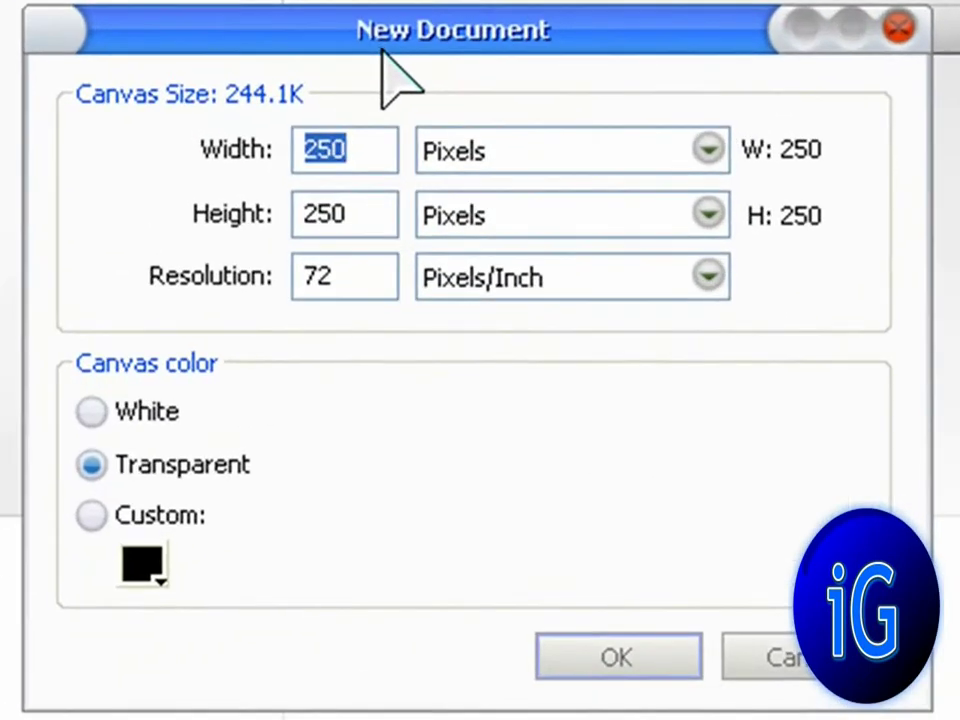
text(462)
key(Tab)
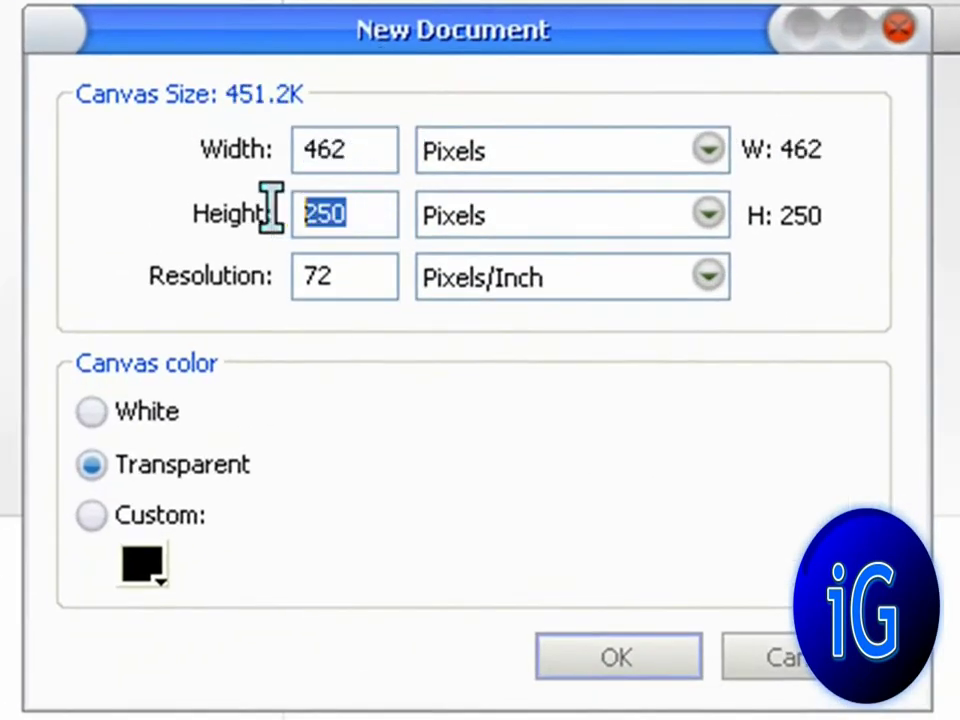
text(1)
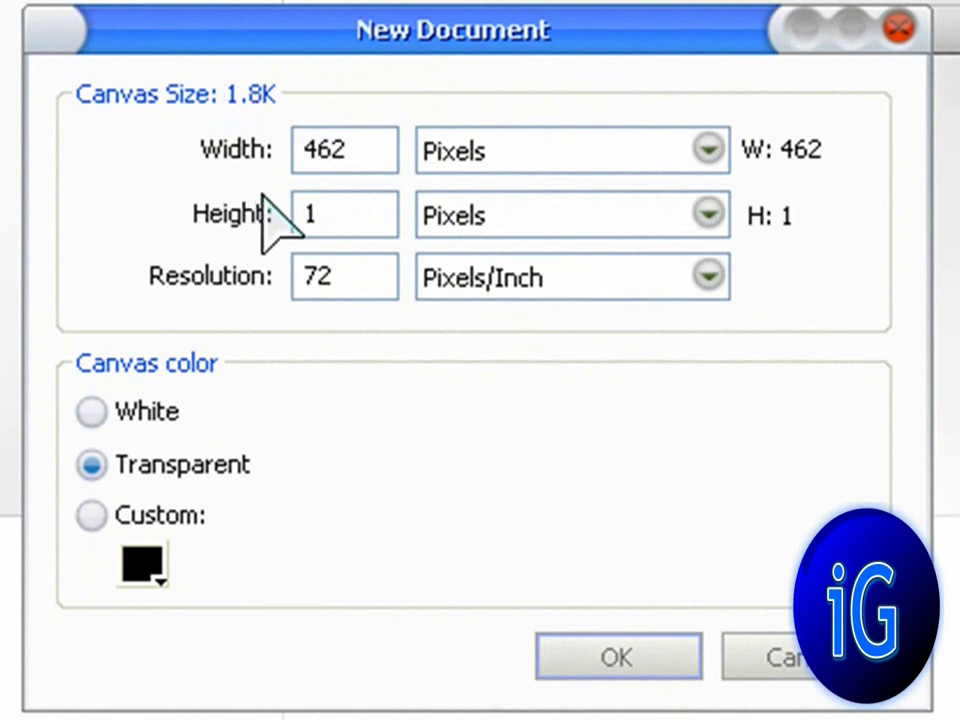
drag(360, 160, 332, 141)
text(5)
drag(341, 206, 295, 208)
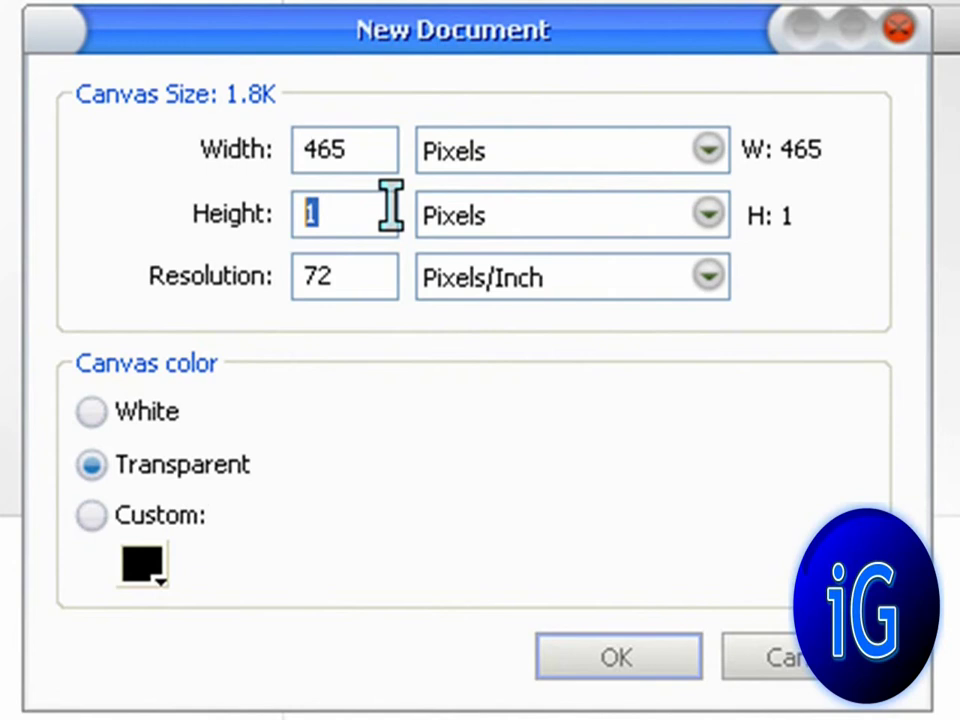
text(162)
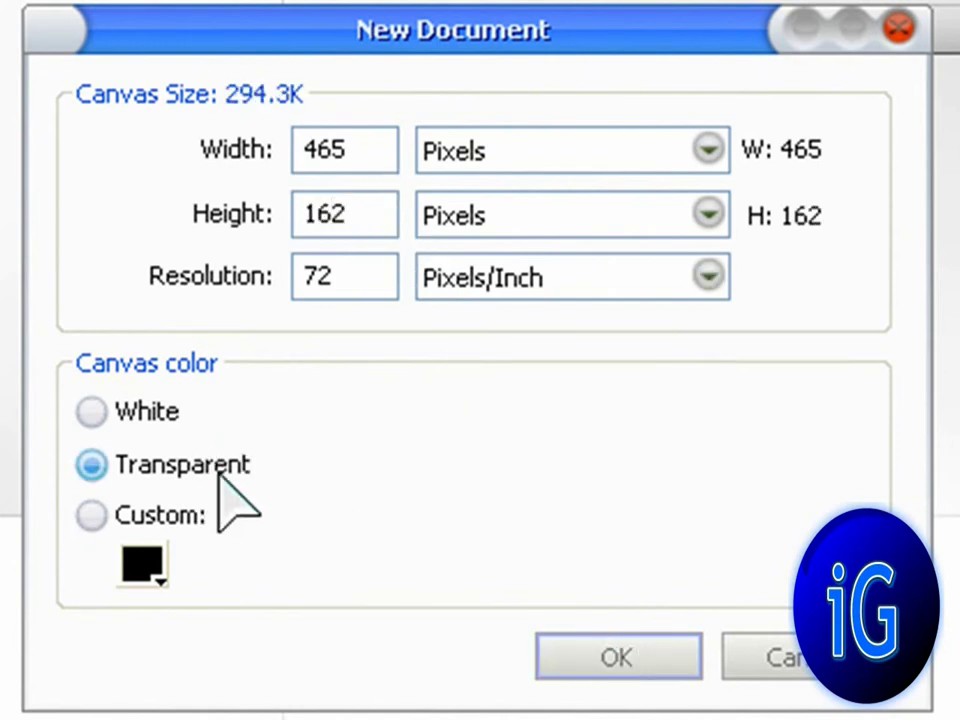
click(610, 658)
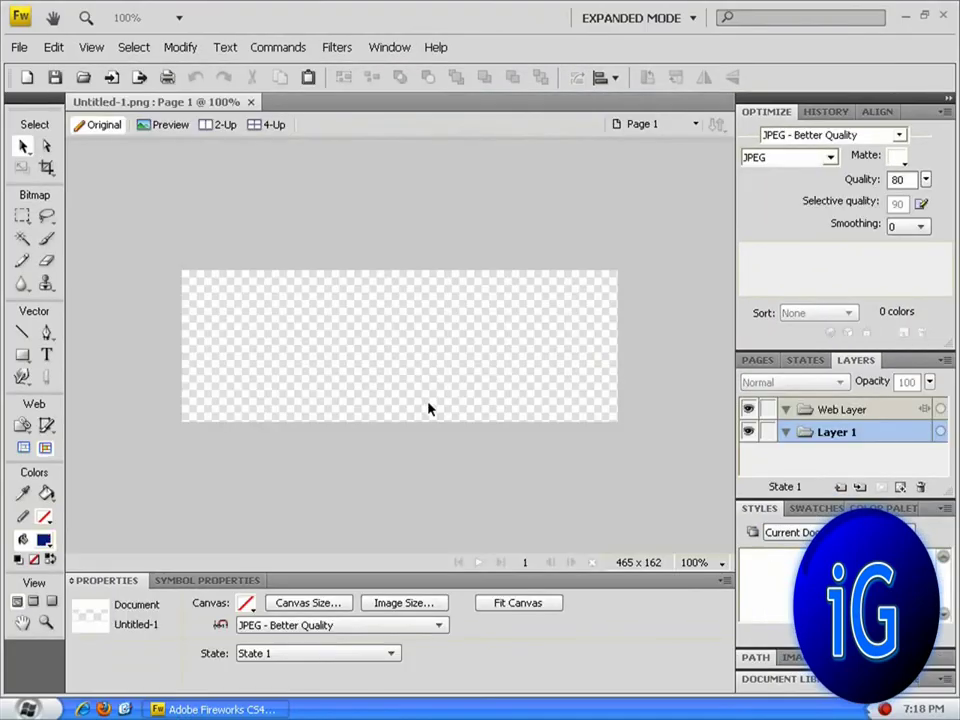
Draw a solid dark blue rectangle with the Rectangle tool covering the entire canvas
ctrl+scroll(270, 341, up, 4)
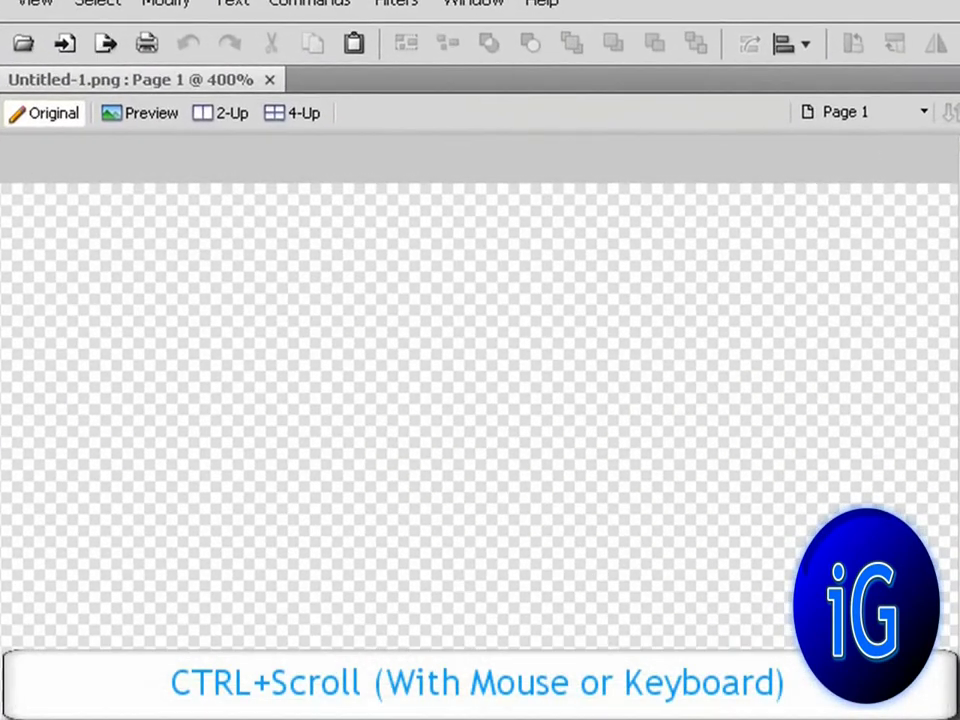
drag(290, 700, 238, 604)
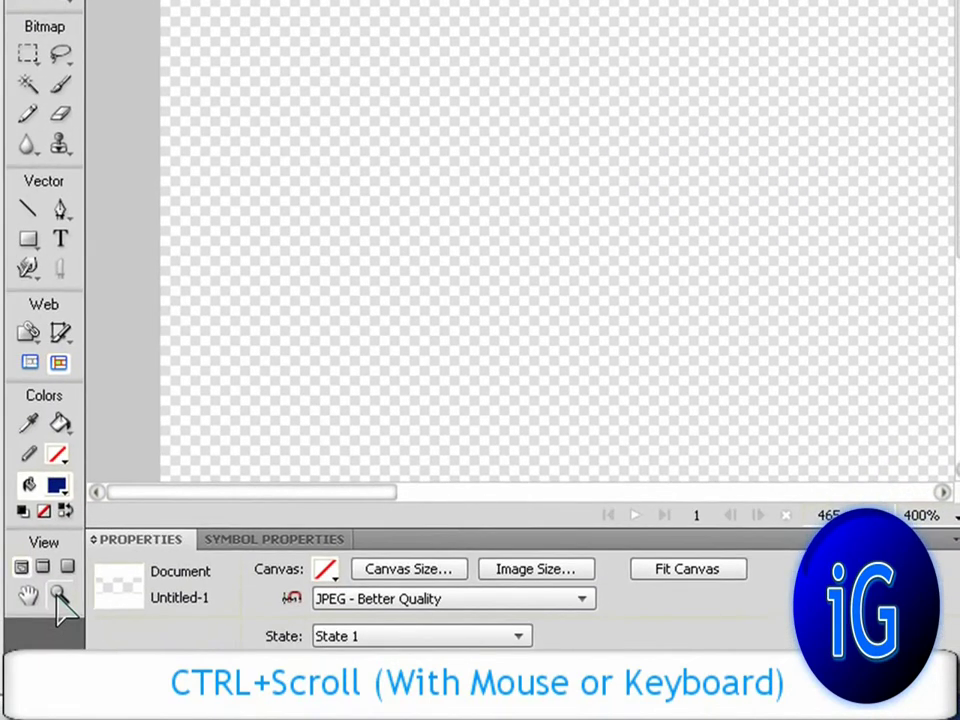
click(64, 596)
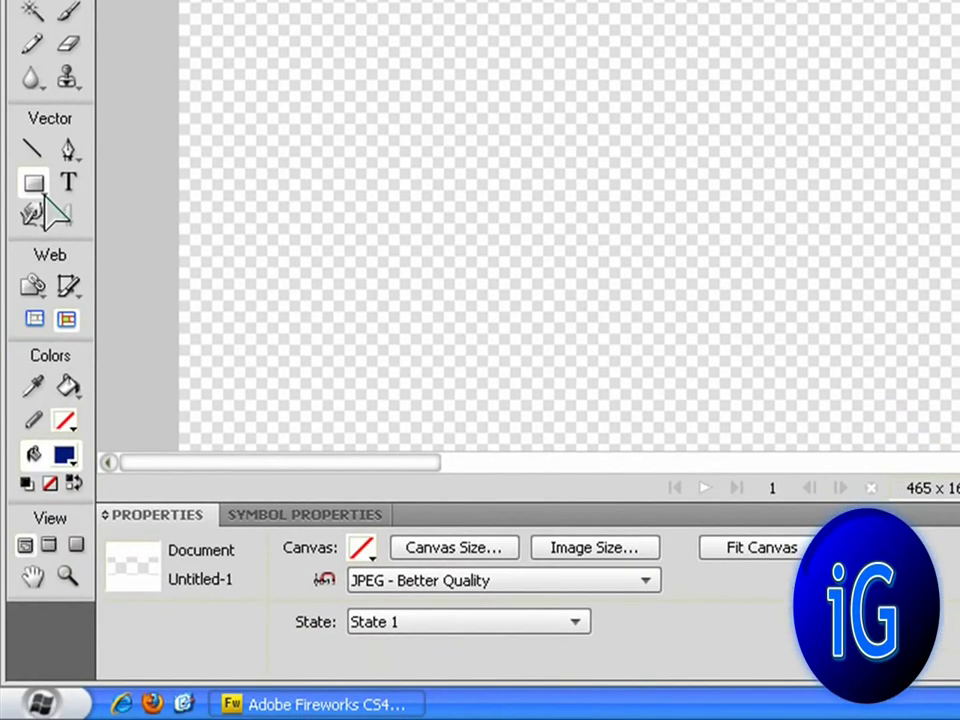
click(34, 184)
click(44, 197)
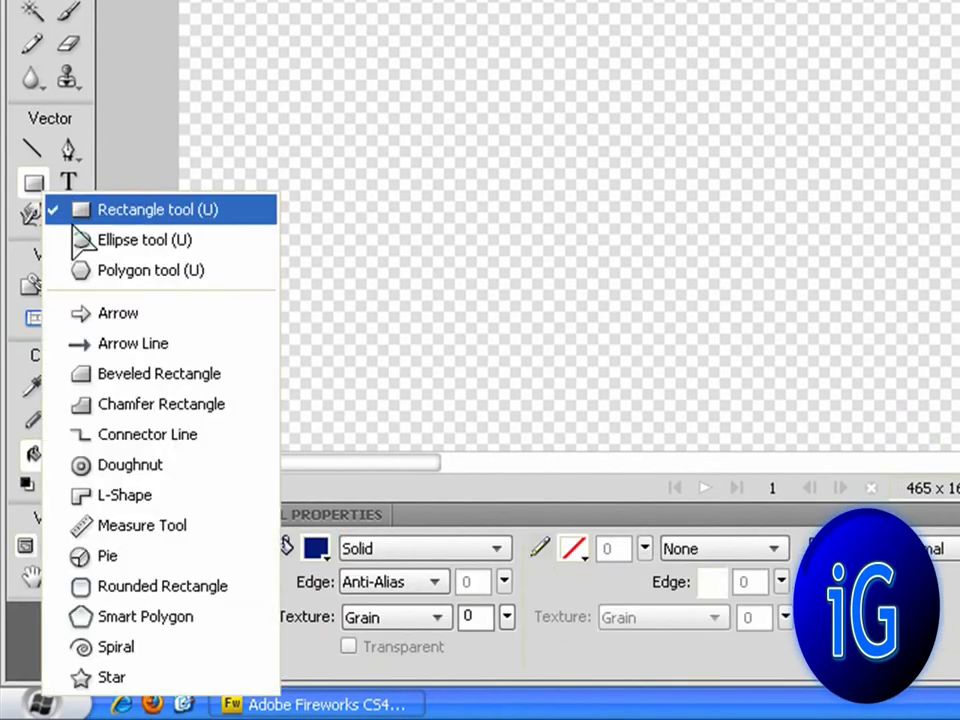
click(74, 212)
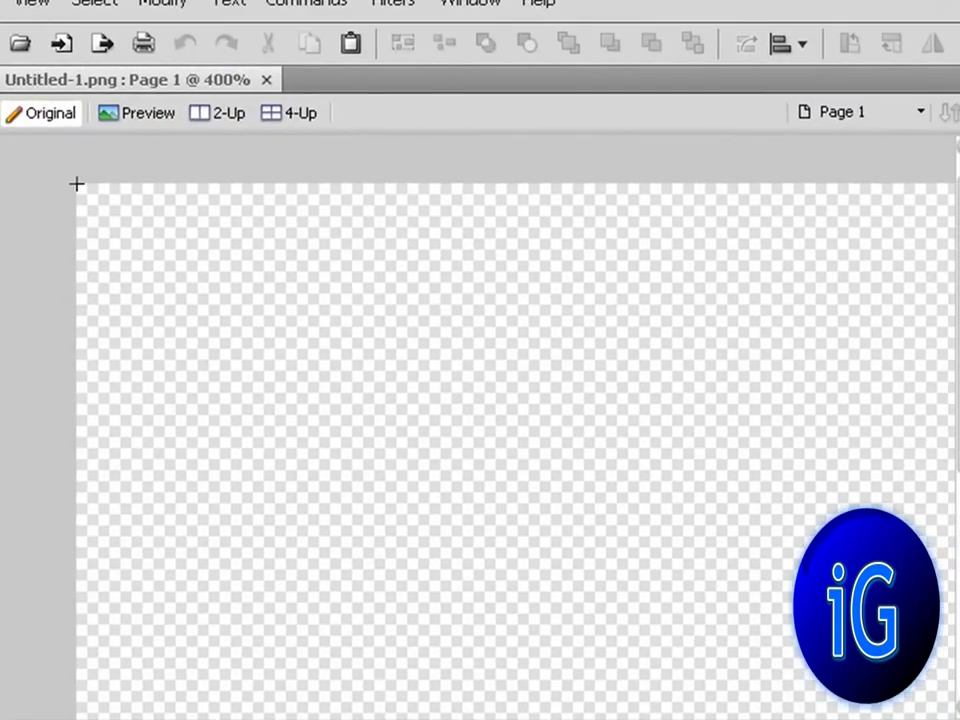
drag(77, 184, 873, 637)
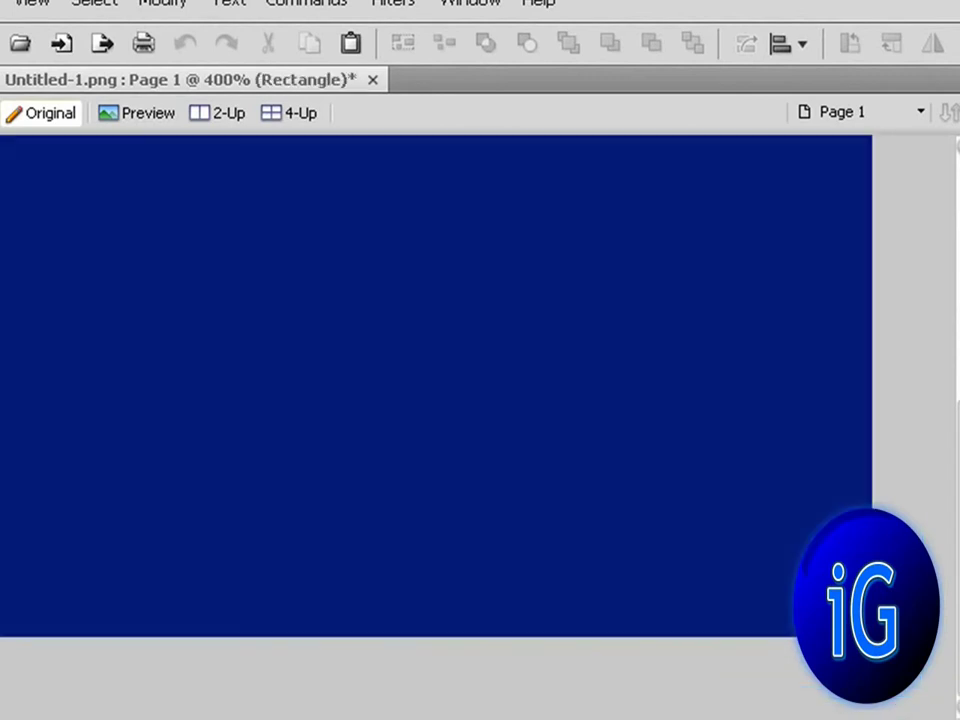
key(ctrl+1)
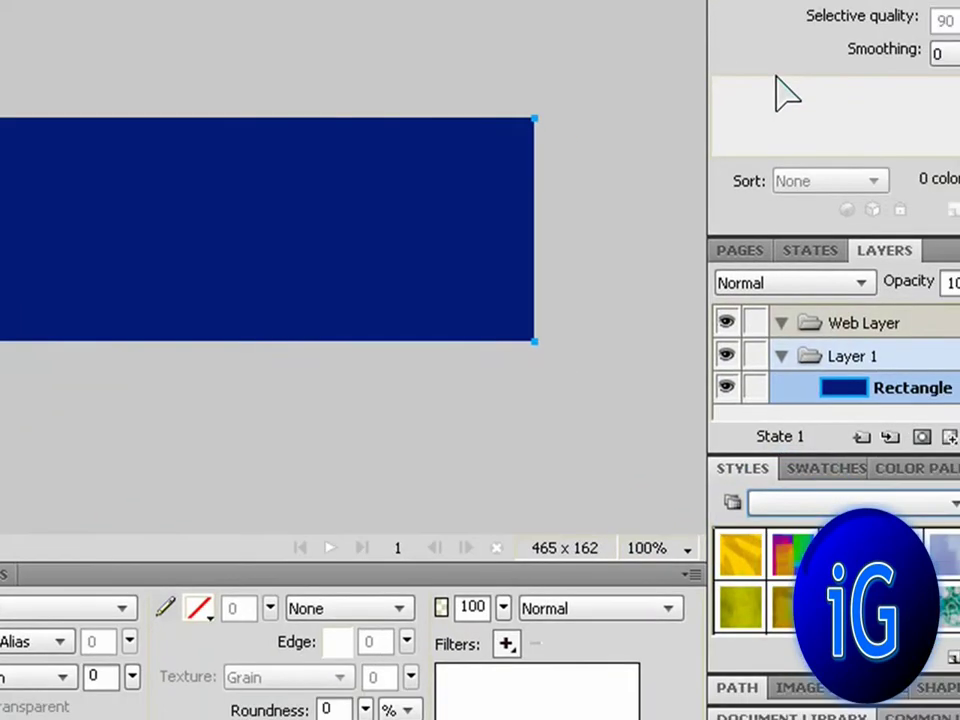
Apply the glossy red preset from Text Corporate Styles to the rectangle
scroll(836, 408, down, 4)
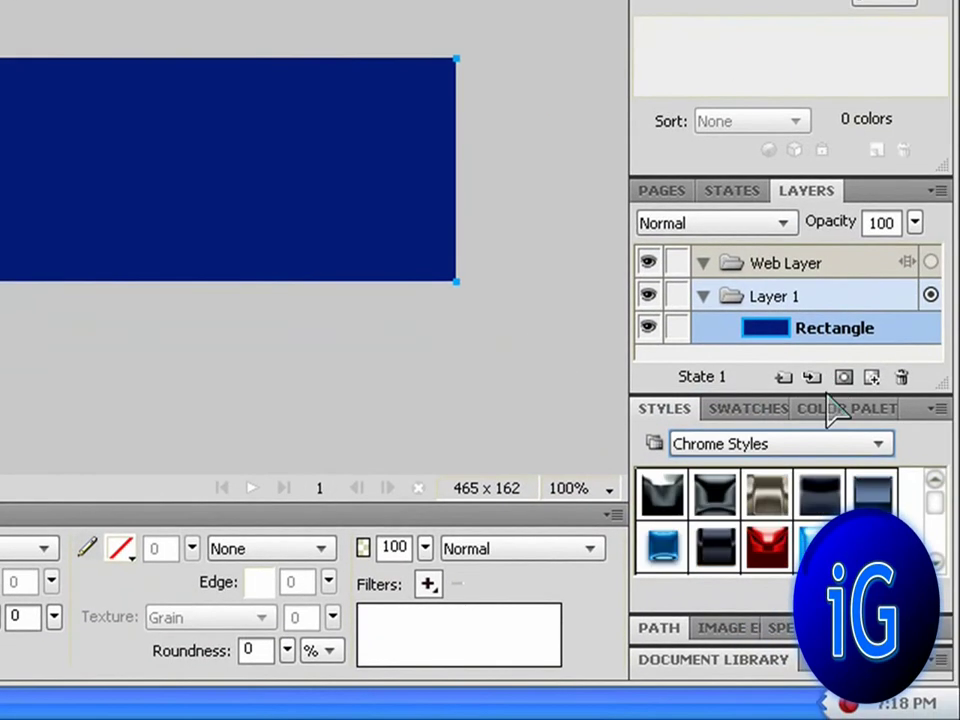
click(935, 561)
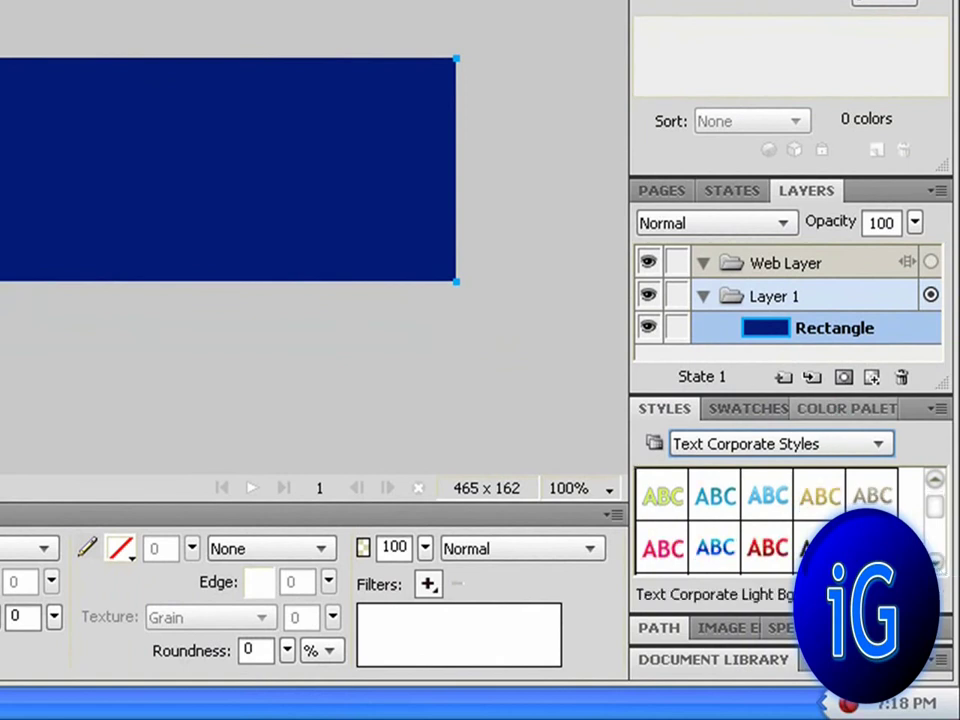
click(935, 480)
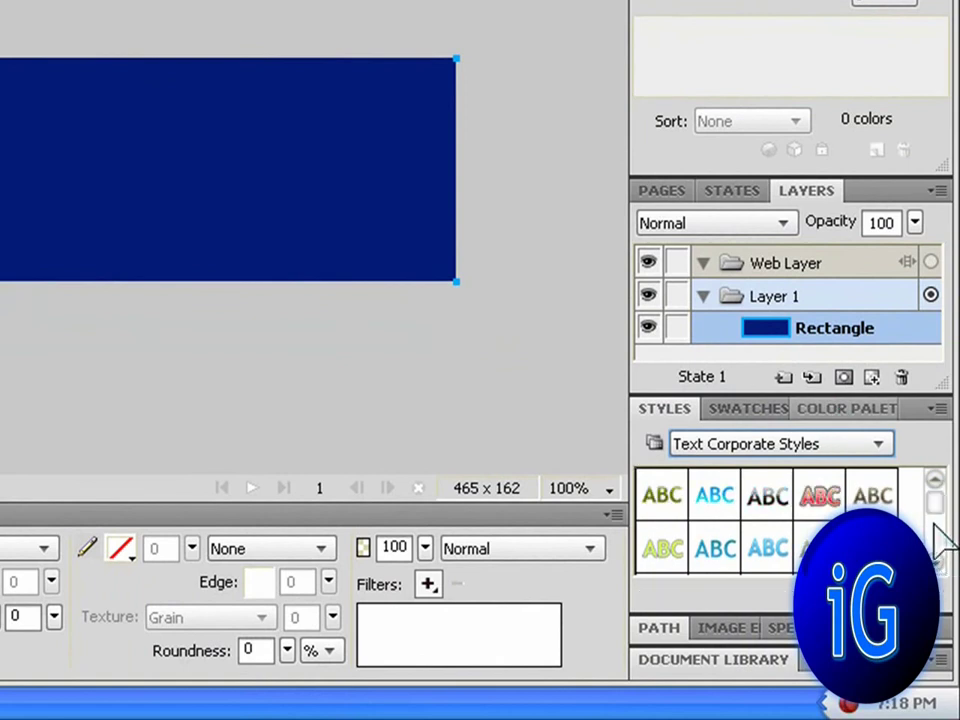
click(820, 500)
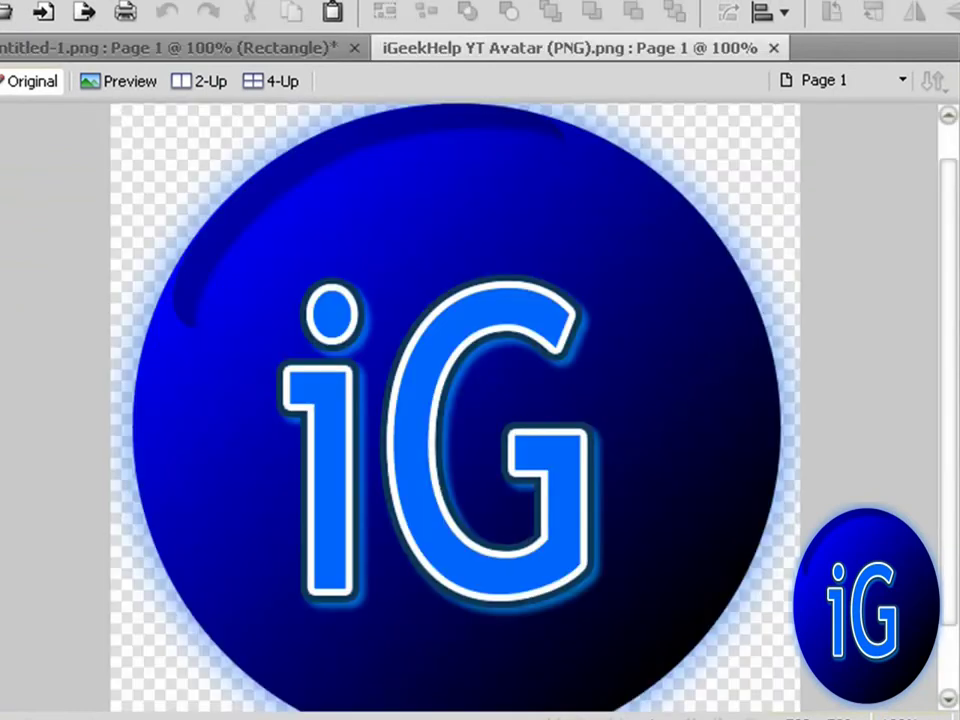
Copy all three logo objects from iGeekHelp YT Avatar (PNG).png and paste them into the banner document without resampling
key(ctrl+minus)
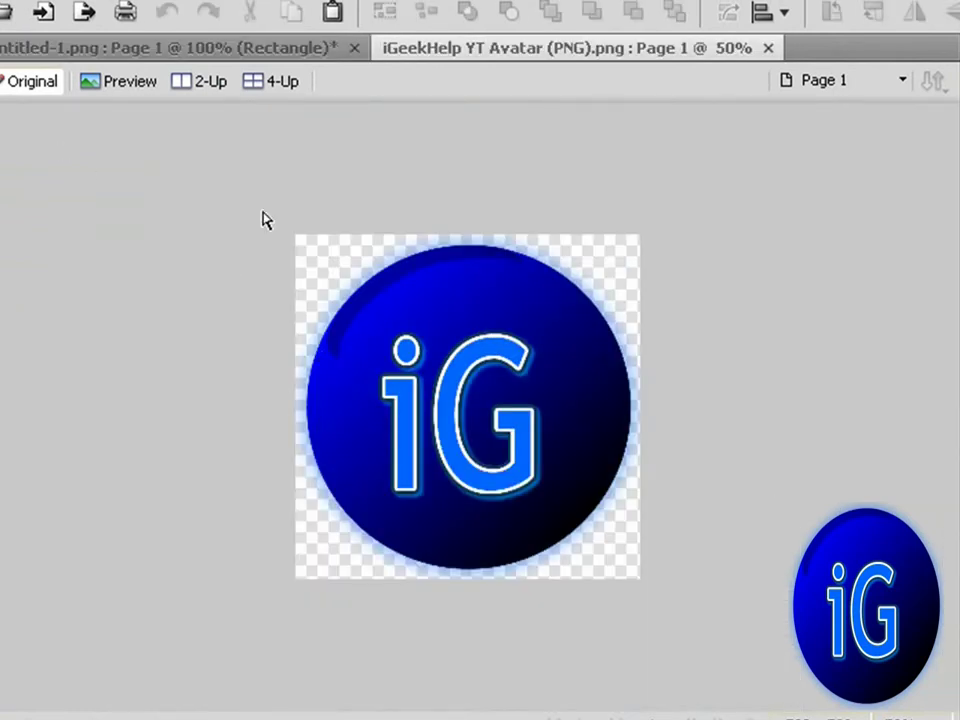
drag(263, 213, 726, 626)
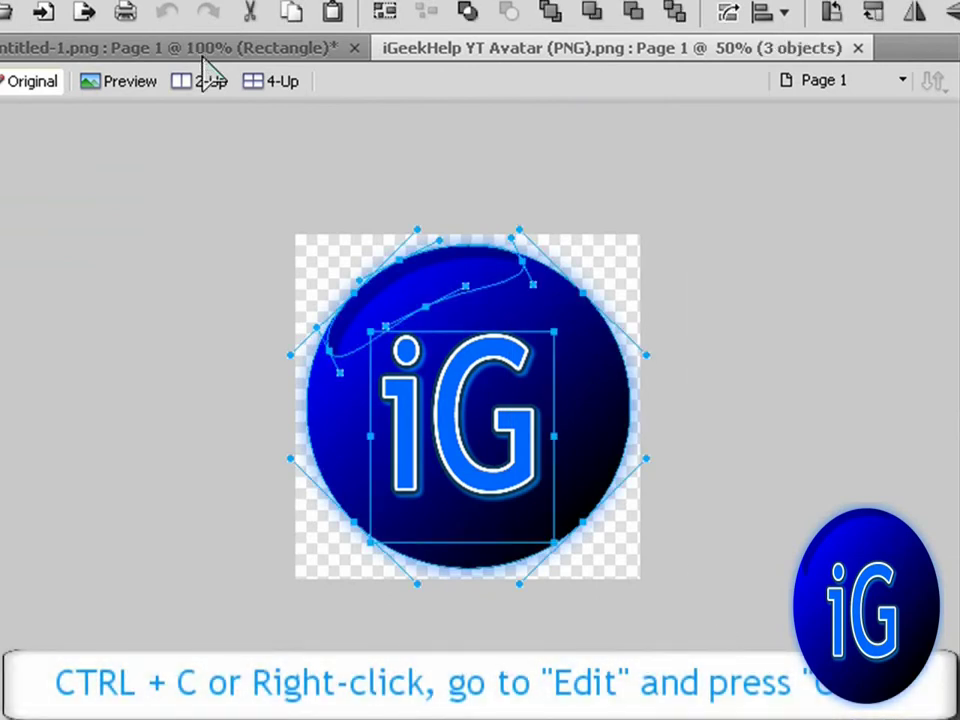
click(160, 47)
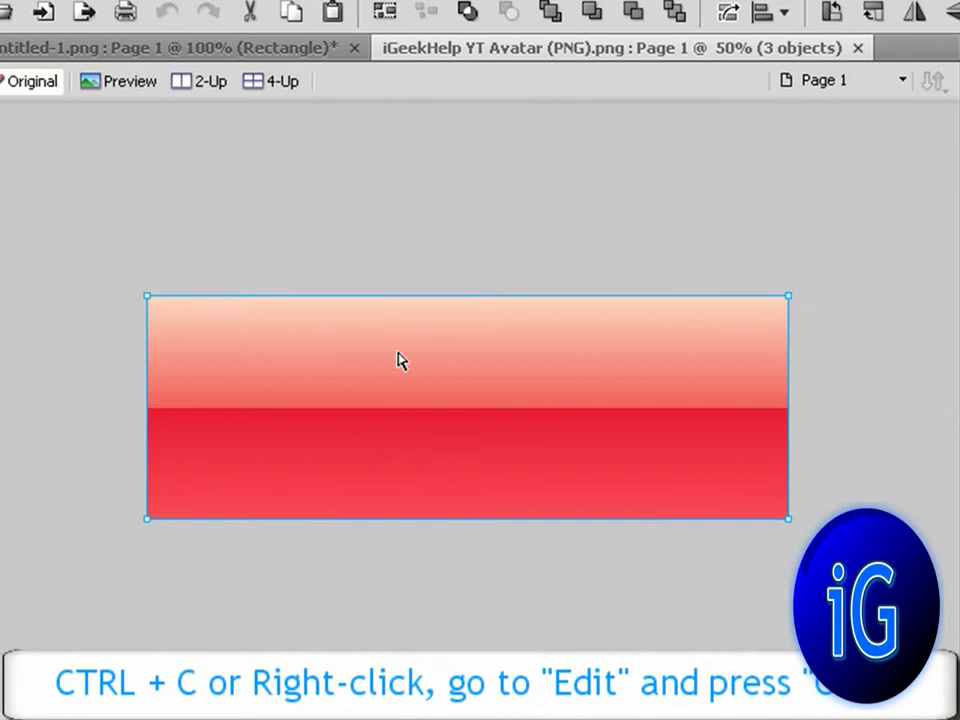
key(ctrl+v)
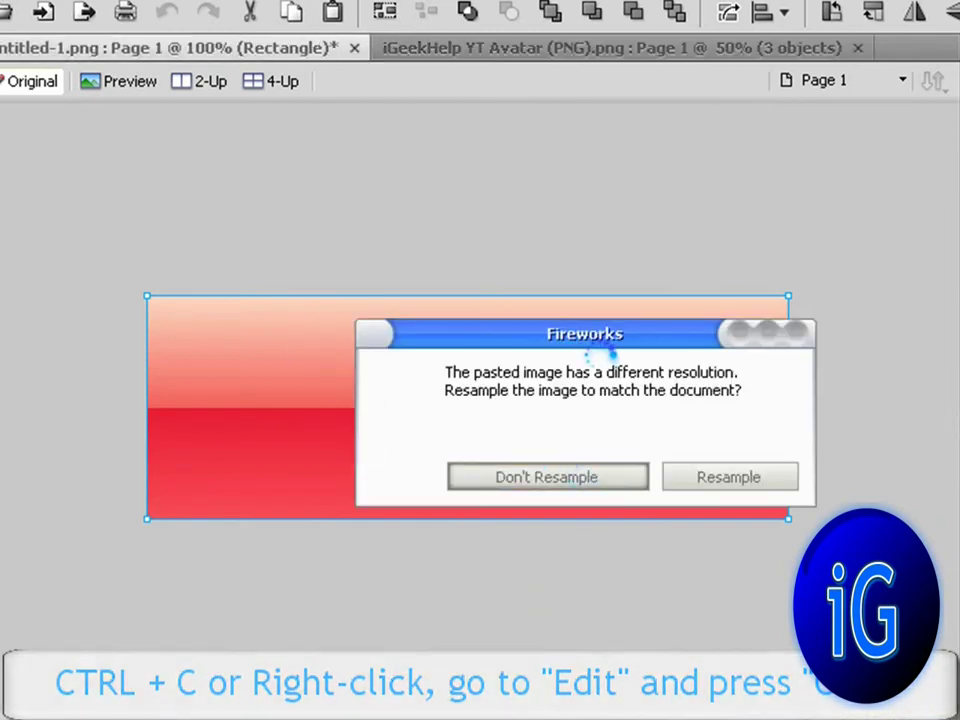
key(Return)
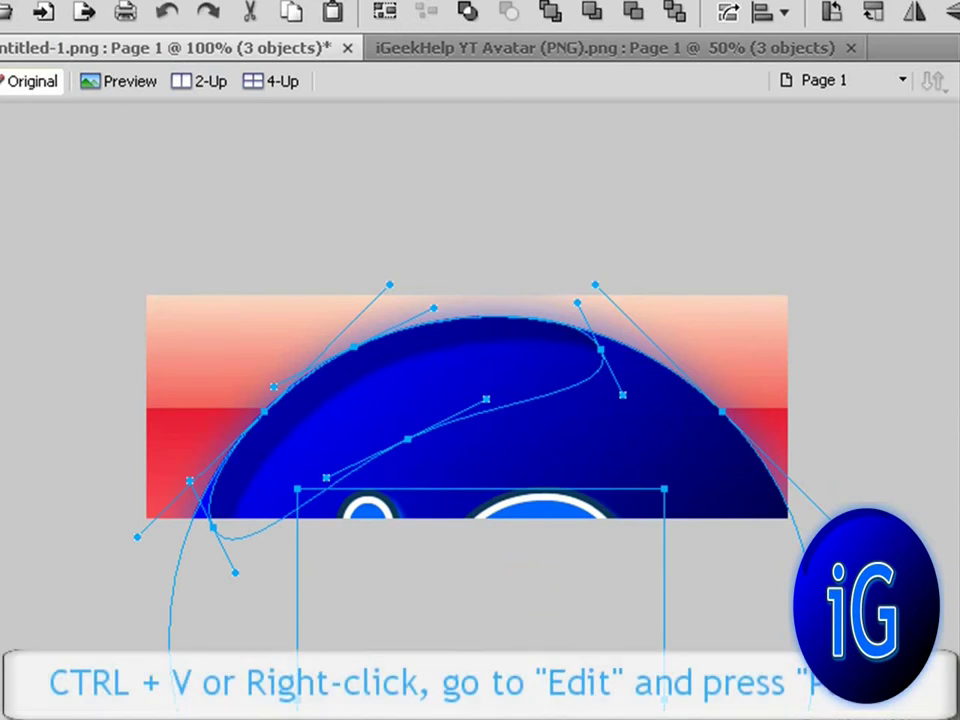
click(479, 384)
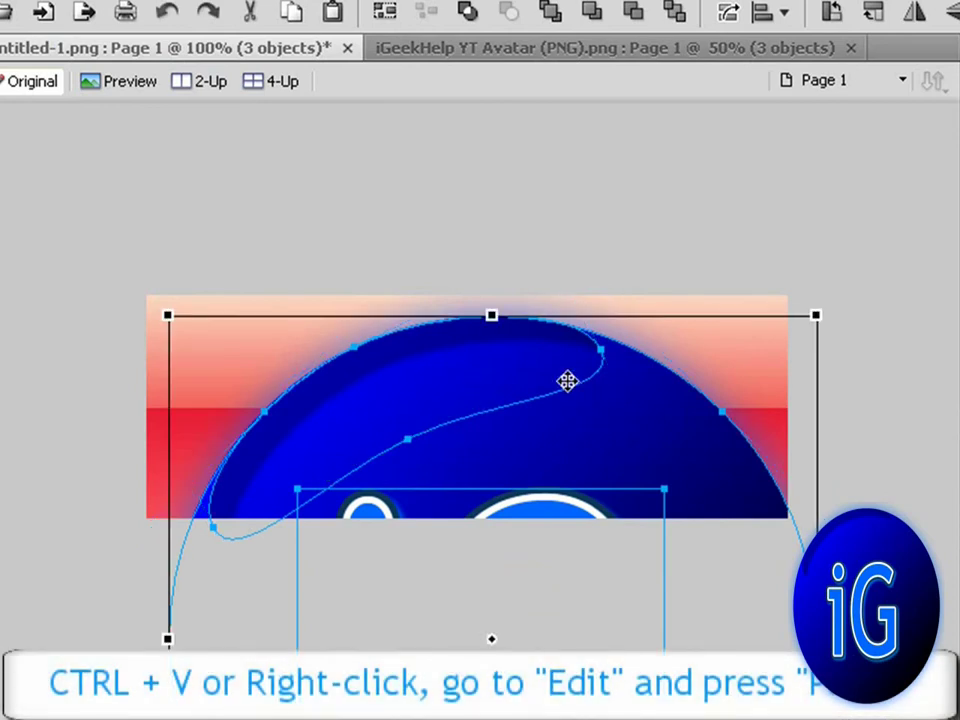
key(ctrl+minus)
key(ctrl+minus)
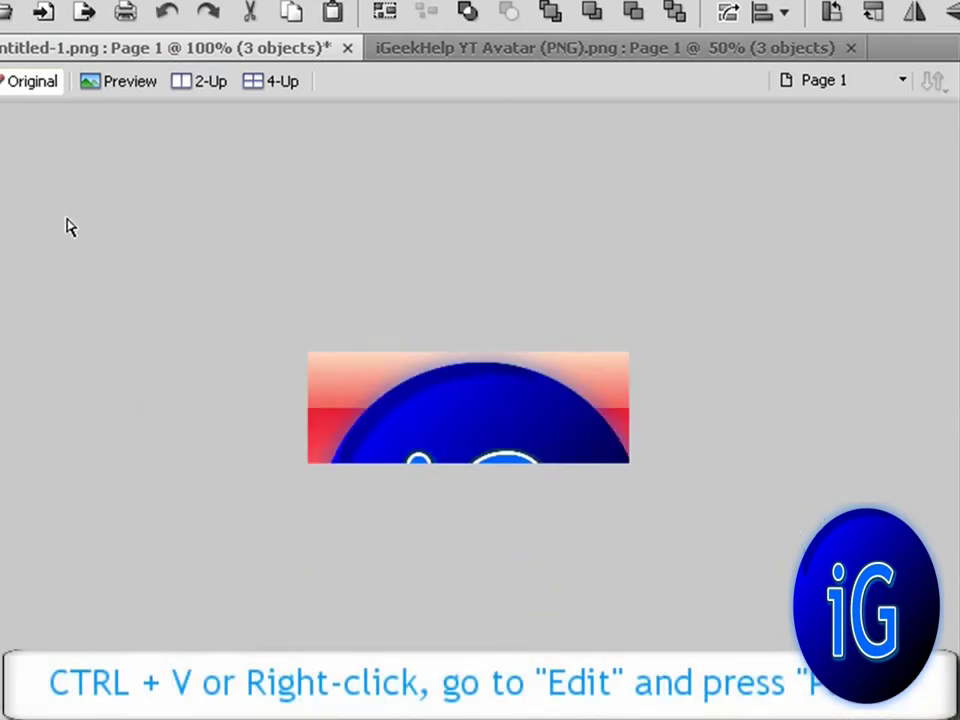
drag(684, 621, 370, 455)
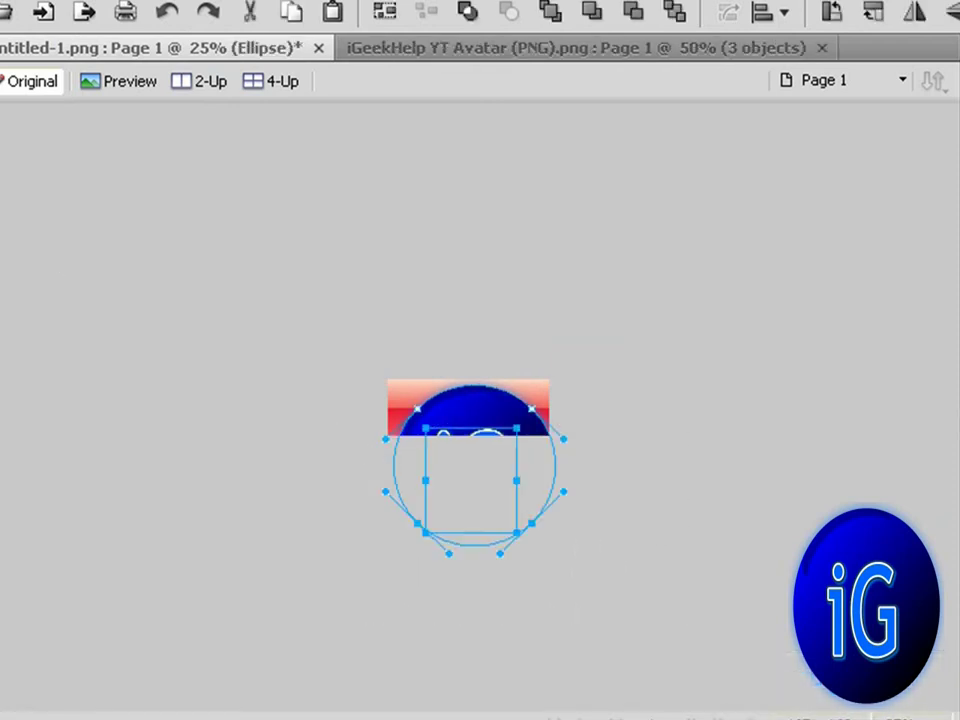
click(33, 149)
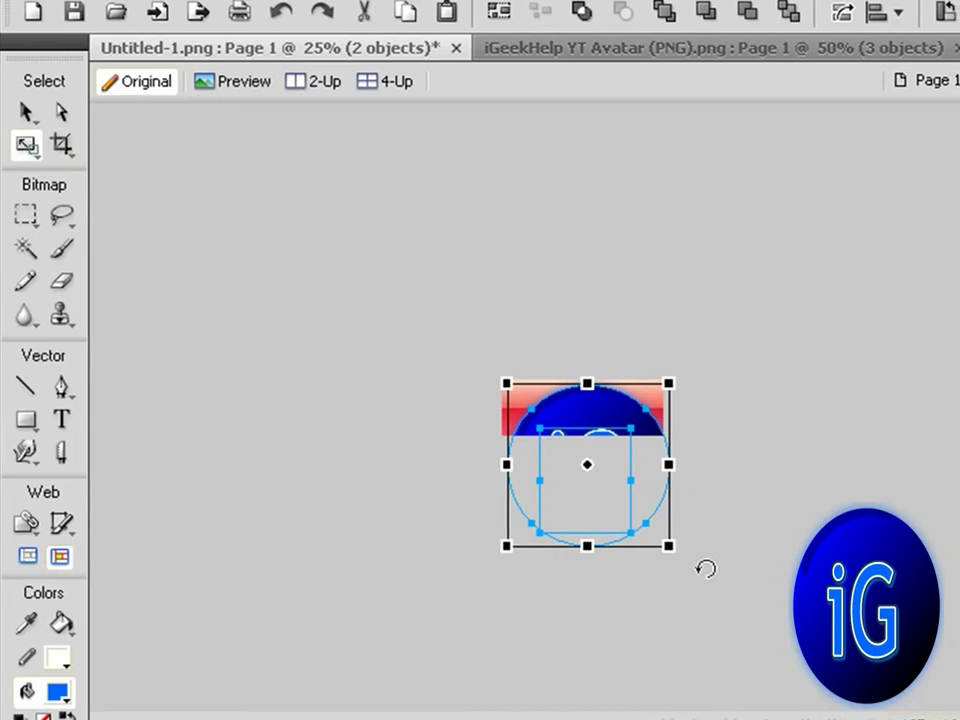
drag(594, 546, 576, 437)
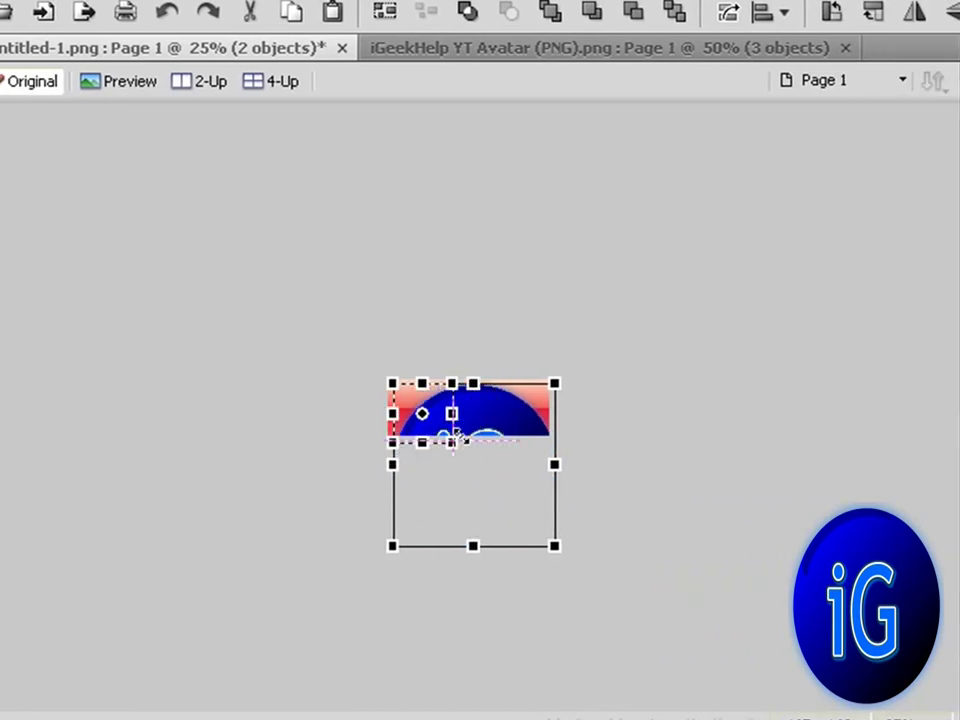
drag(455, 436, 443, 434)
key(ctrl+equal)
key(ctrl+equal)
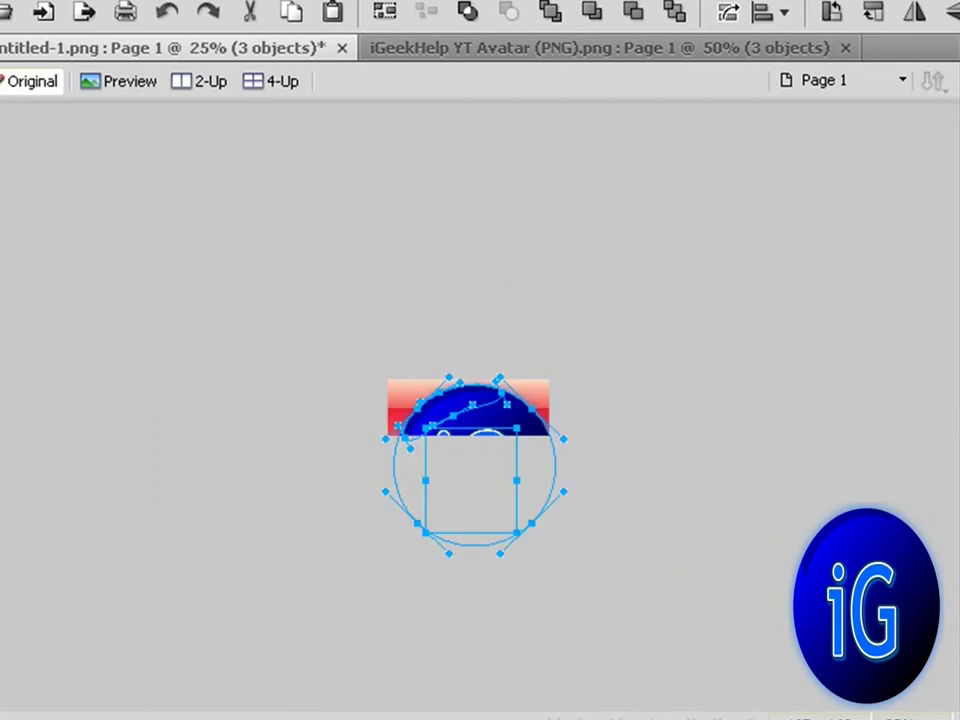
Scale the three pasted logo objects down together to fit the banner's height and position them at its left end
key(q)
drag(557, 546, 430, 433)
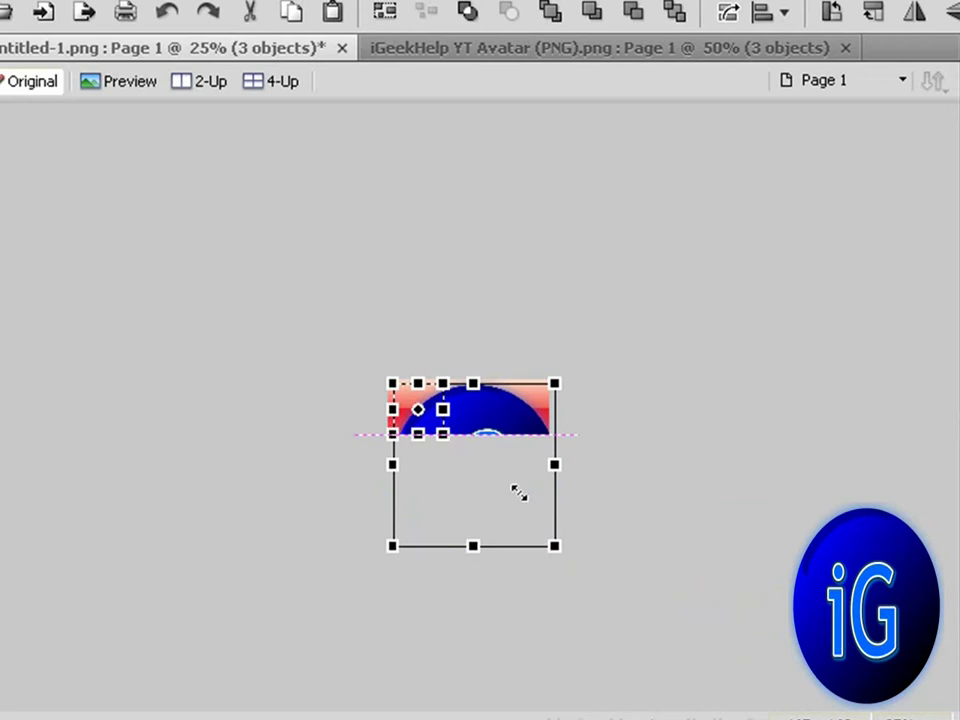
key(ctrl+1)
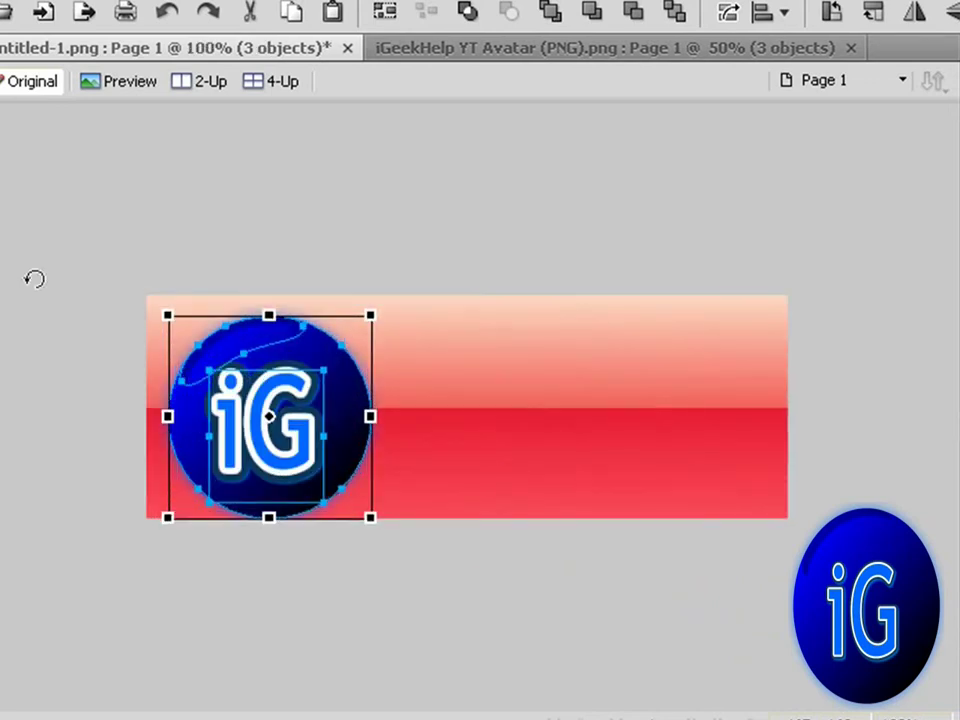
key(Return)
drag(279, 451, 275, 443)
Recolor the background rectangle's linear gradient, setting the first stop to light cyan blue and the overlapping middle stop to #0099FF
click(527, 437)
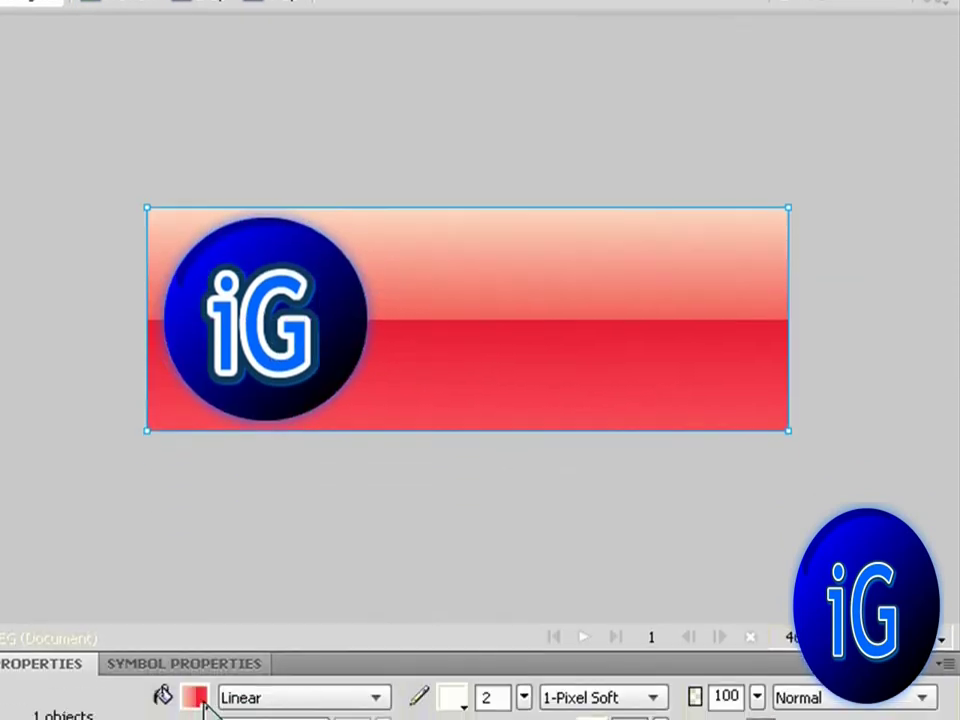
click(198, 694)
click(212, 528)
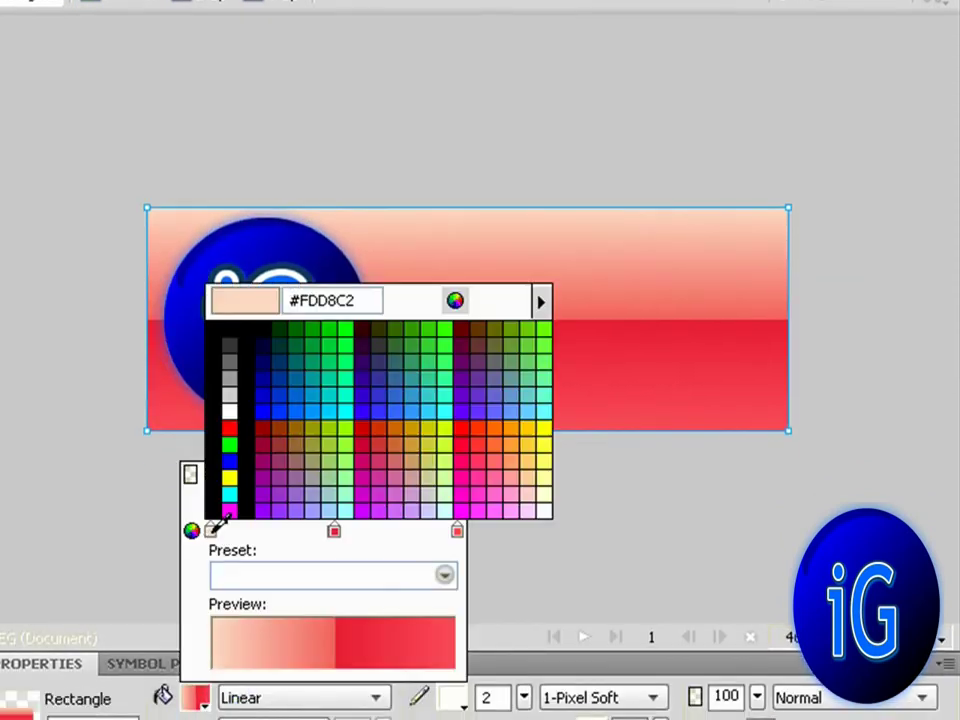
click(339, 401)
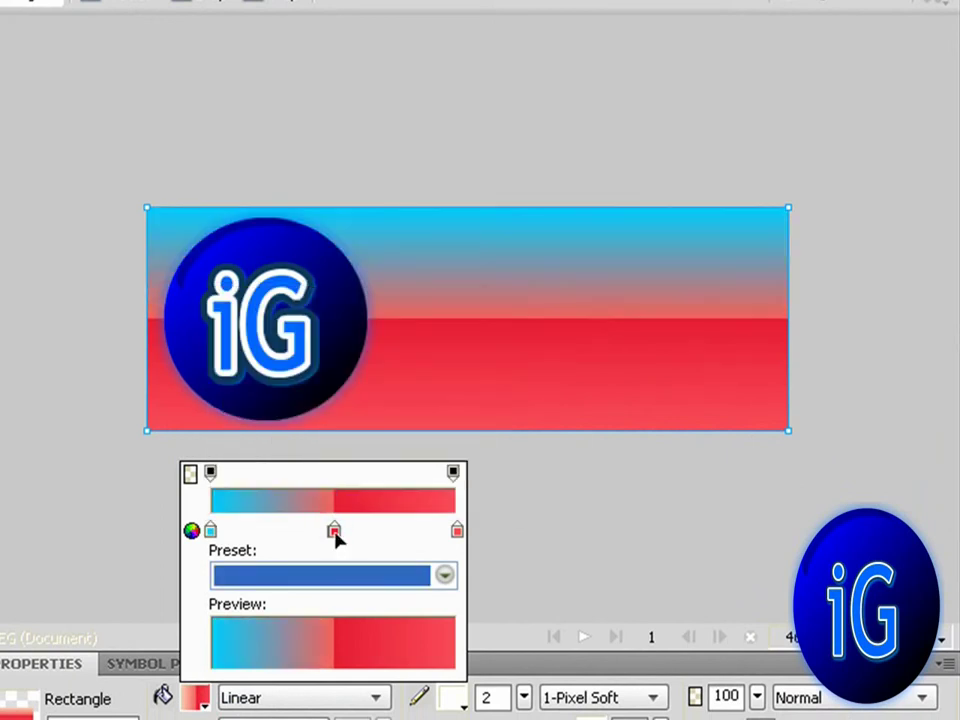
click(335, 532)
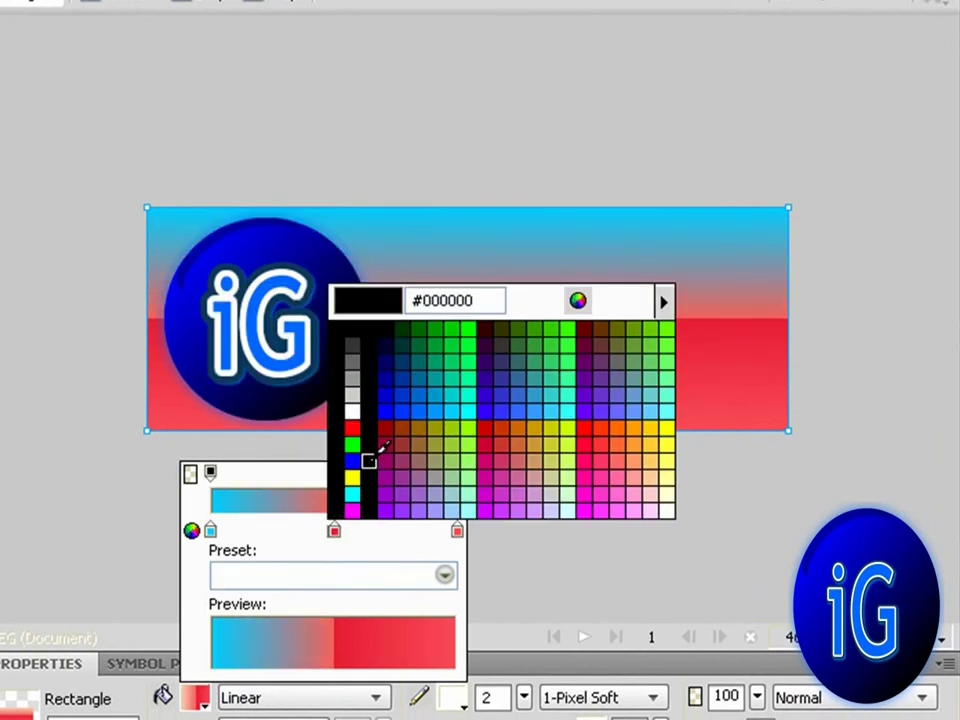
click(433, 407)
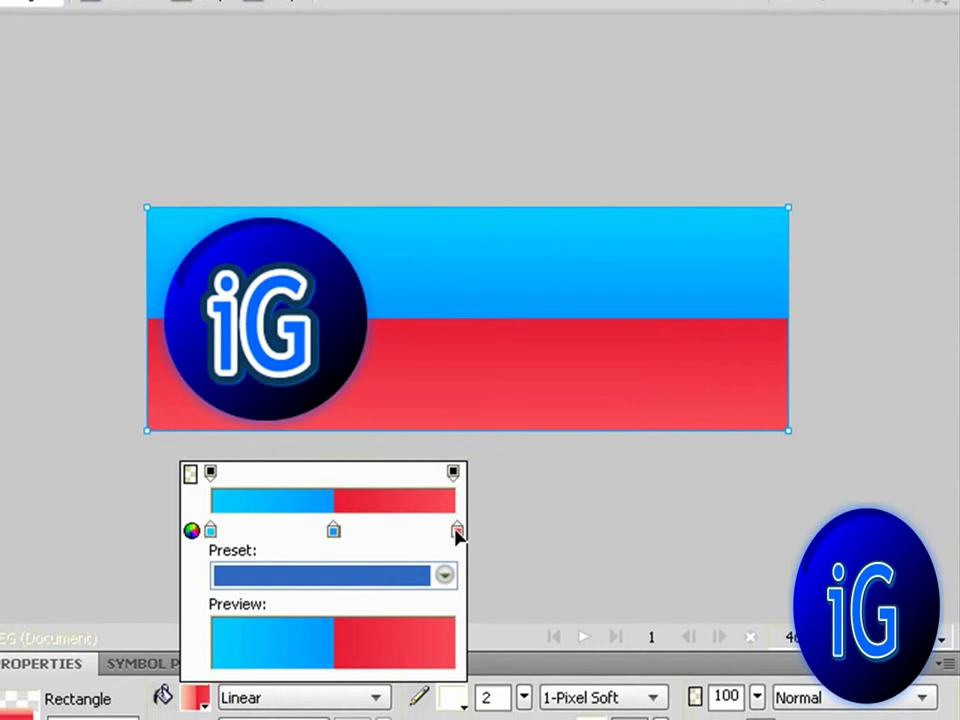
Set the rectangle gradient's end stop to pure blue and the remaining red middle stop to #0099FF
click(456, 531)
click(511, 408)
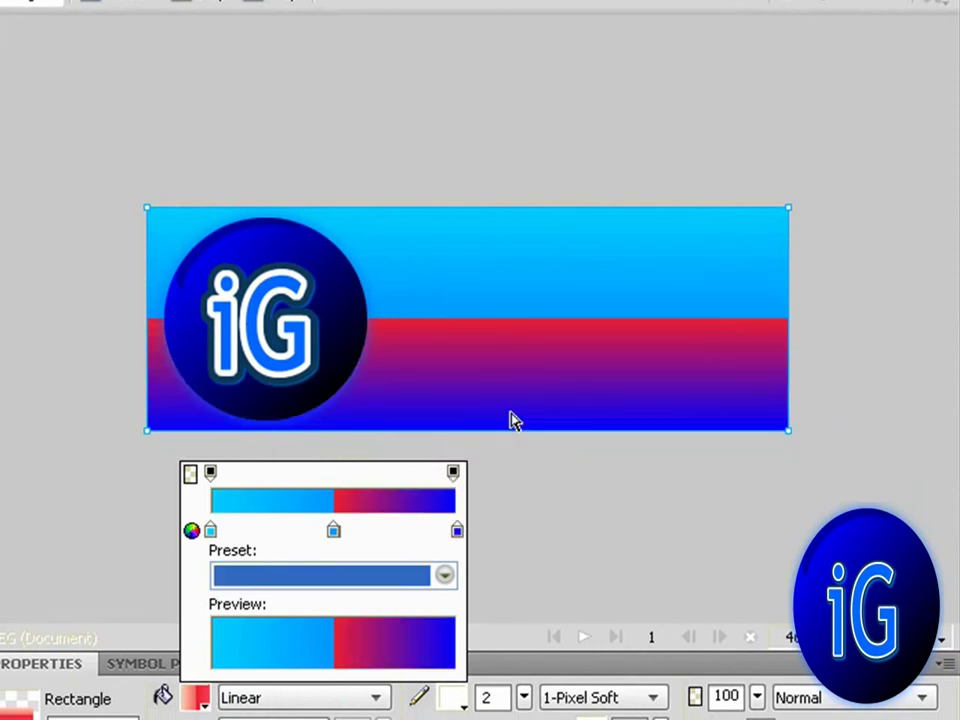
drag(330, 531, 320, 531)
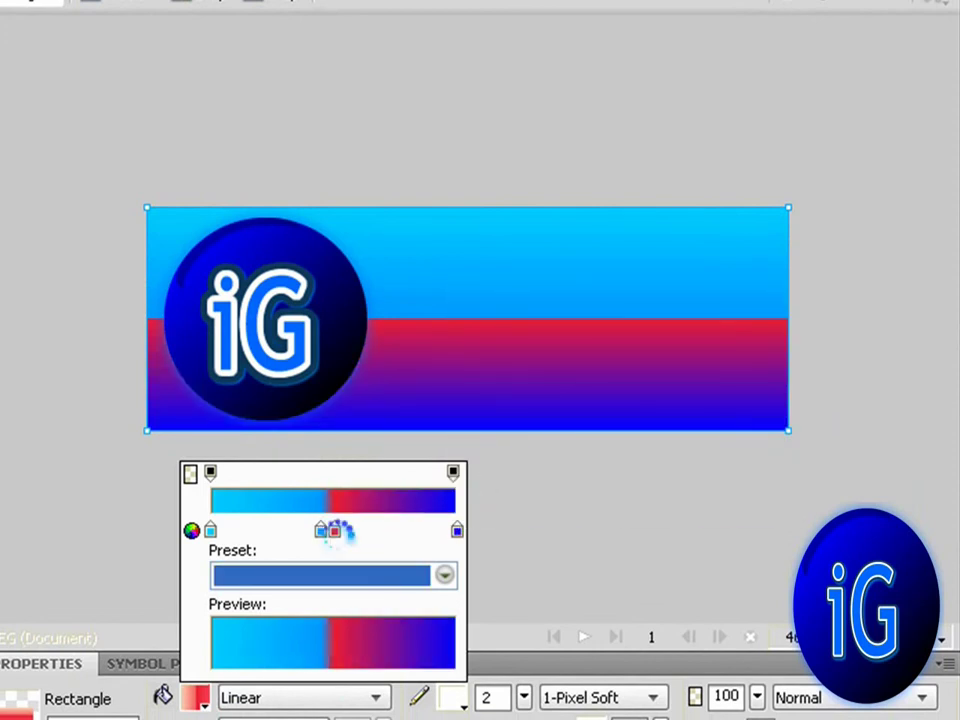
click(334, 529)
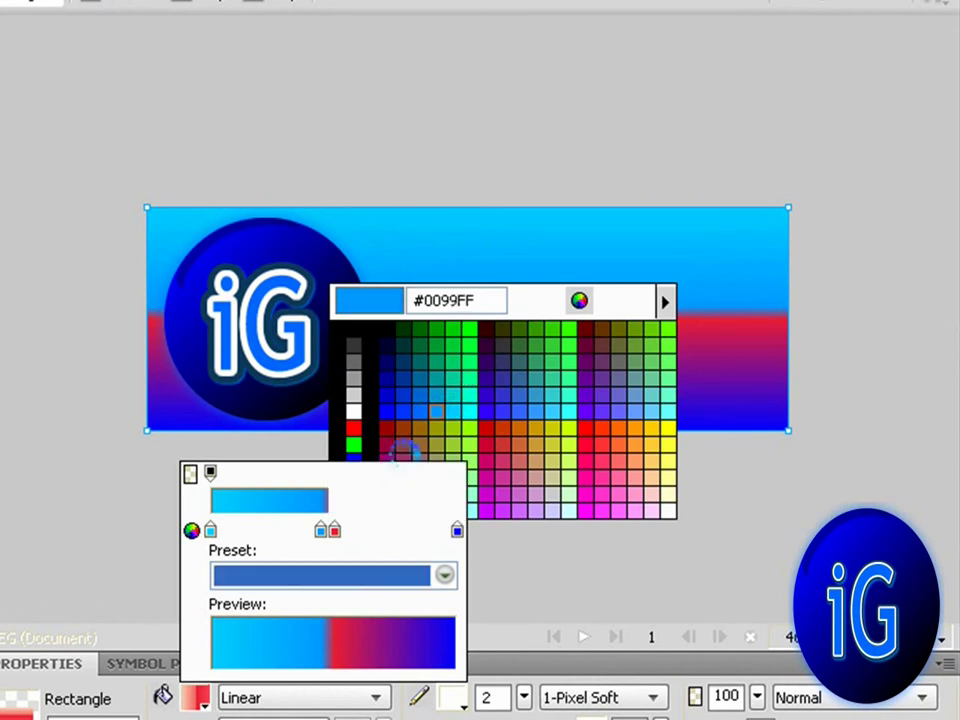
click(400, 448)
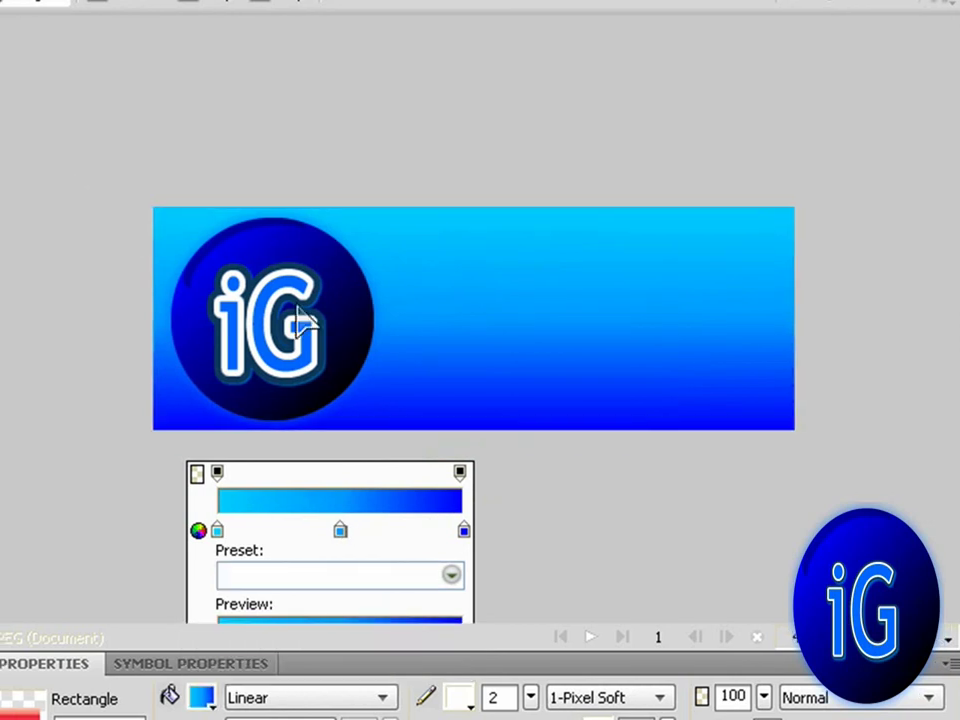
Add the text "iTutorial4U" beside the logo near the banner's upper edge and apply the red Text Corporate style to it
click(473, 236)
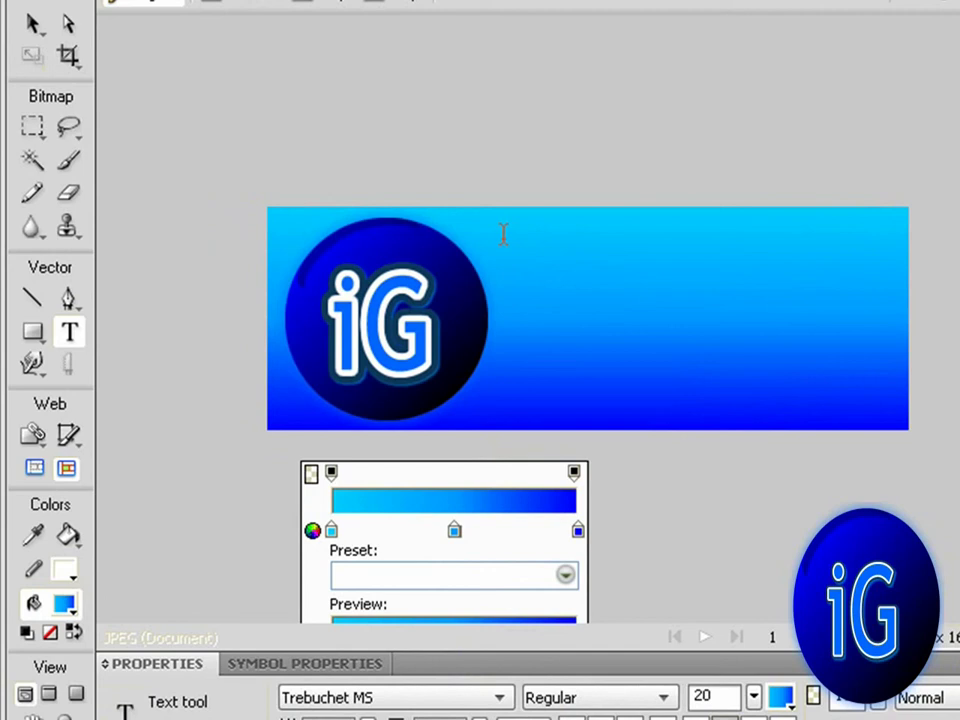
drag(500, 237, 893, 262)
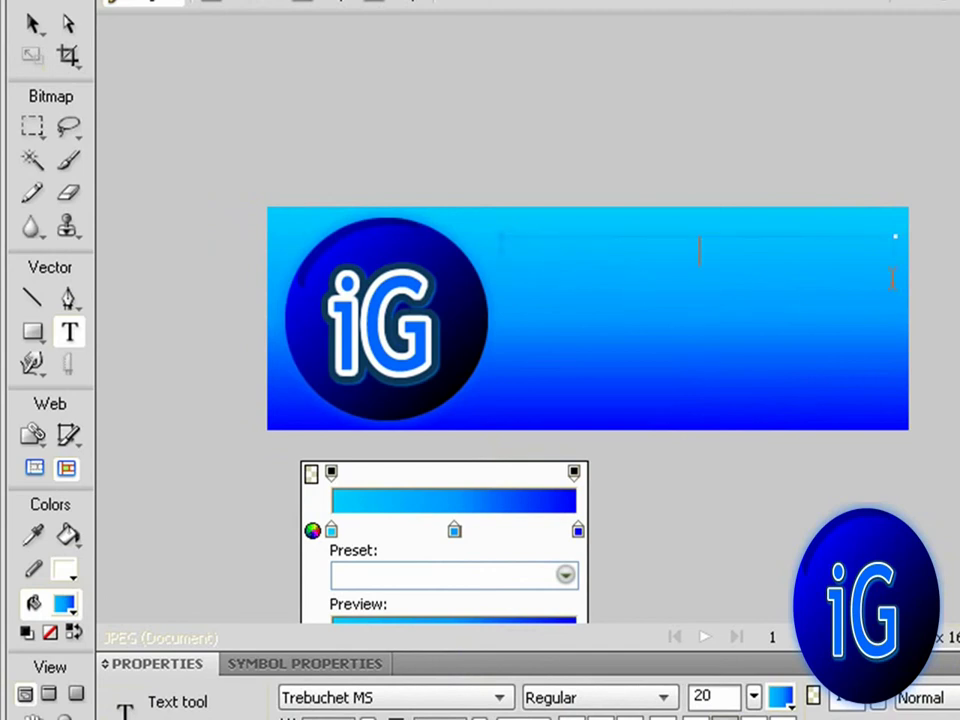
text(iTutorial4U)
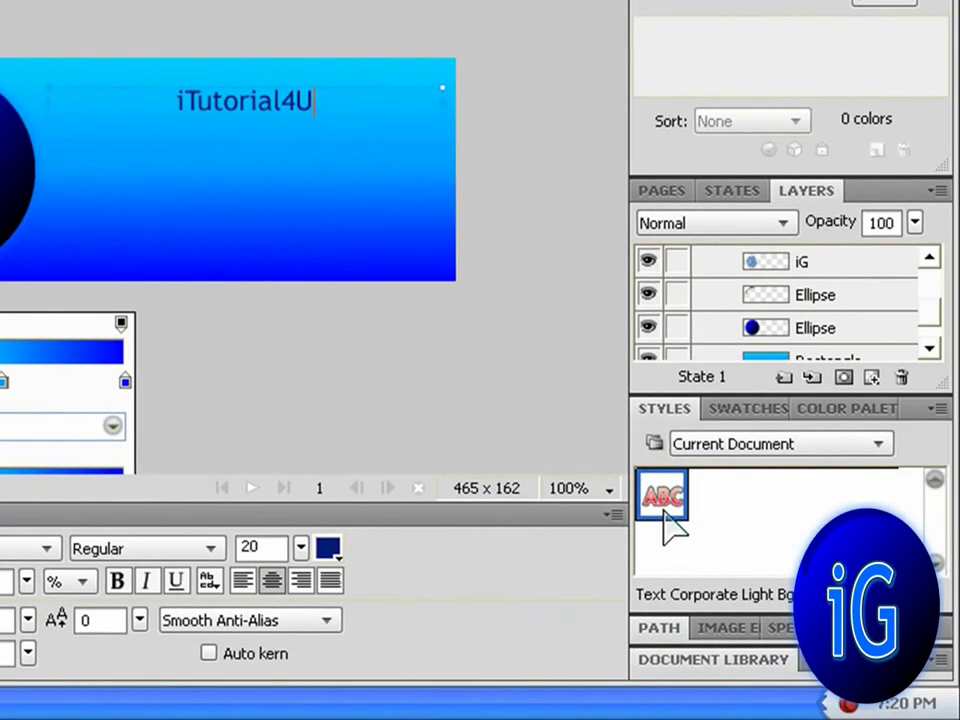
click(662, 495)
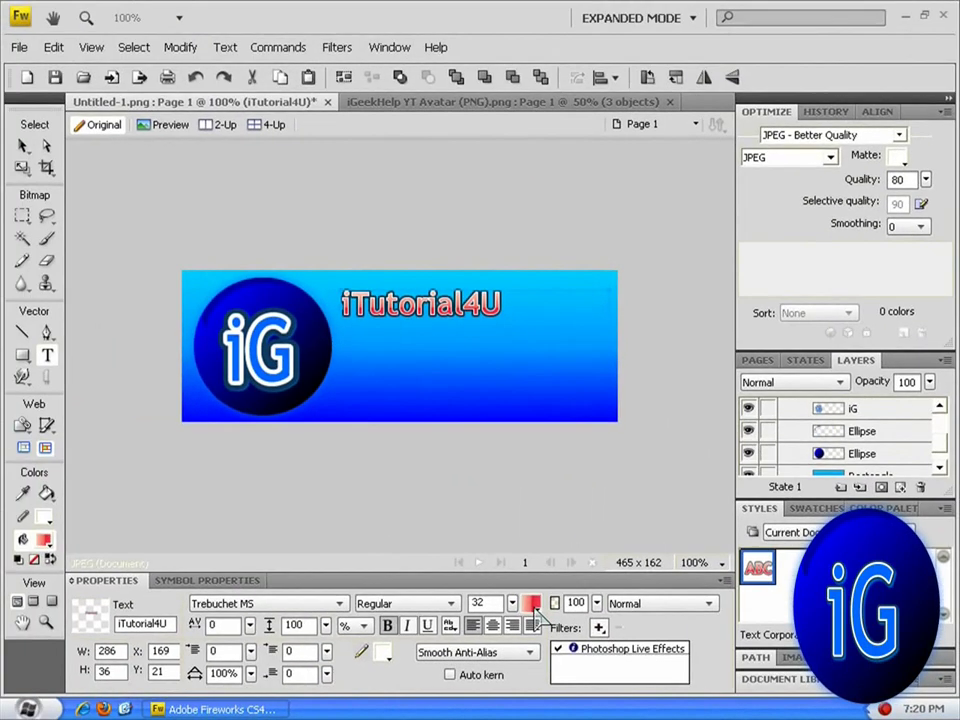
Recolor the iTutorial4U text's gradient fill, setting the first stop to light blue and the upper middle stop to medium blue
click(330, 549)
click(540, 464)
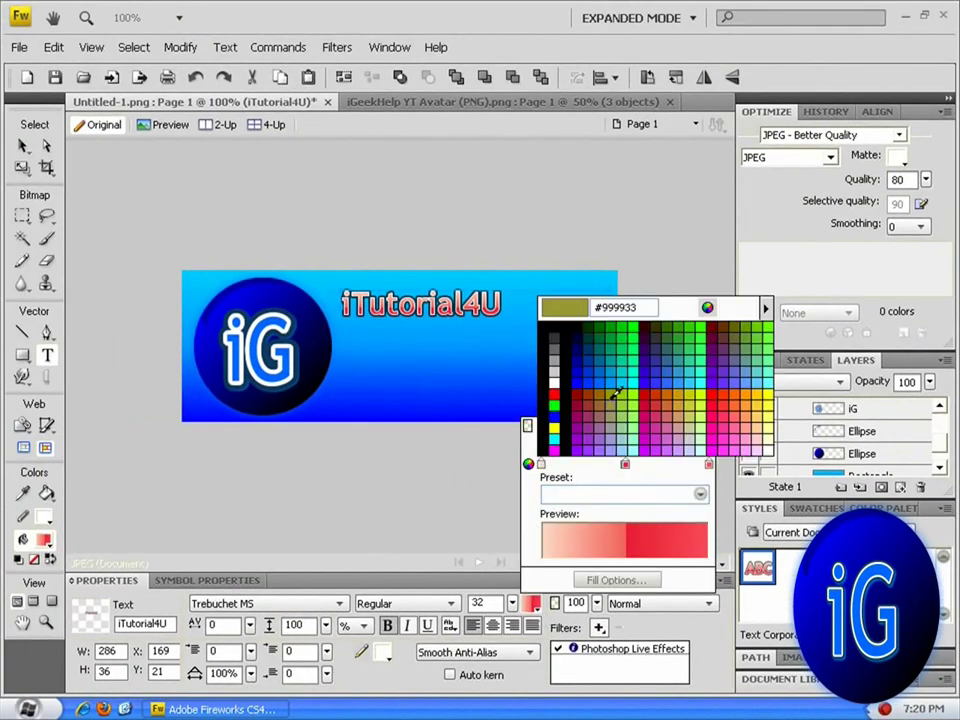
click(623, 377)
click(625, 464)
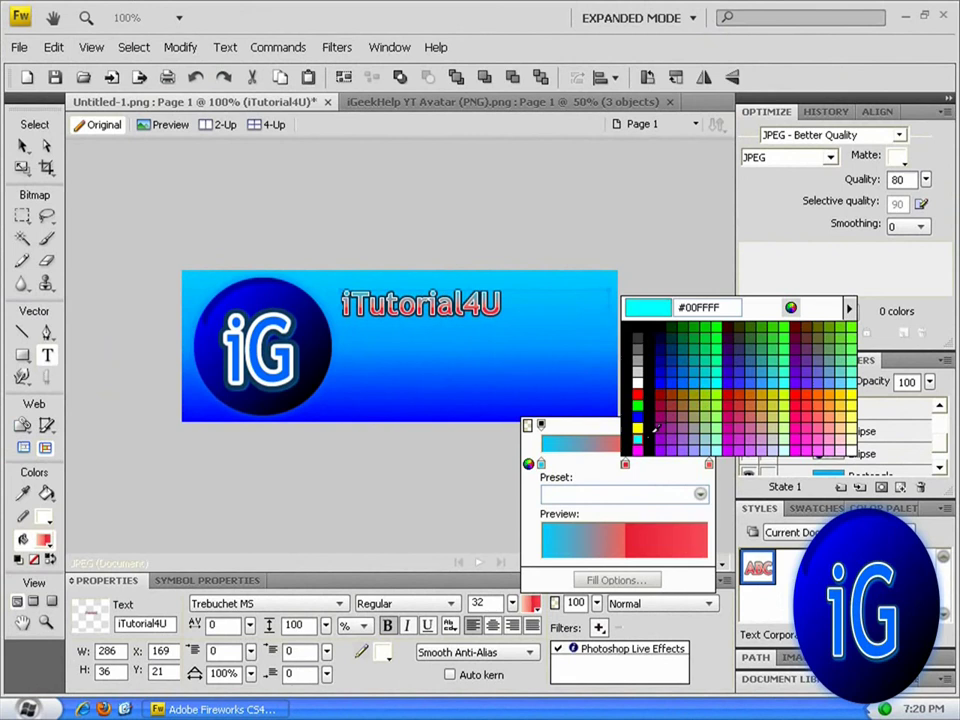
click(700, 372)
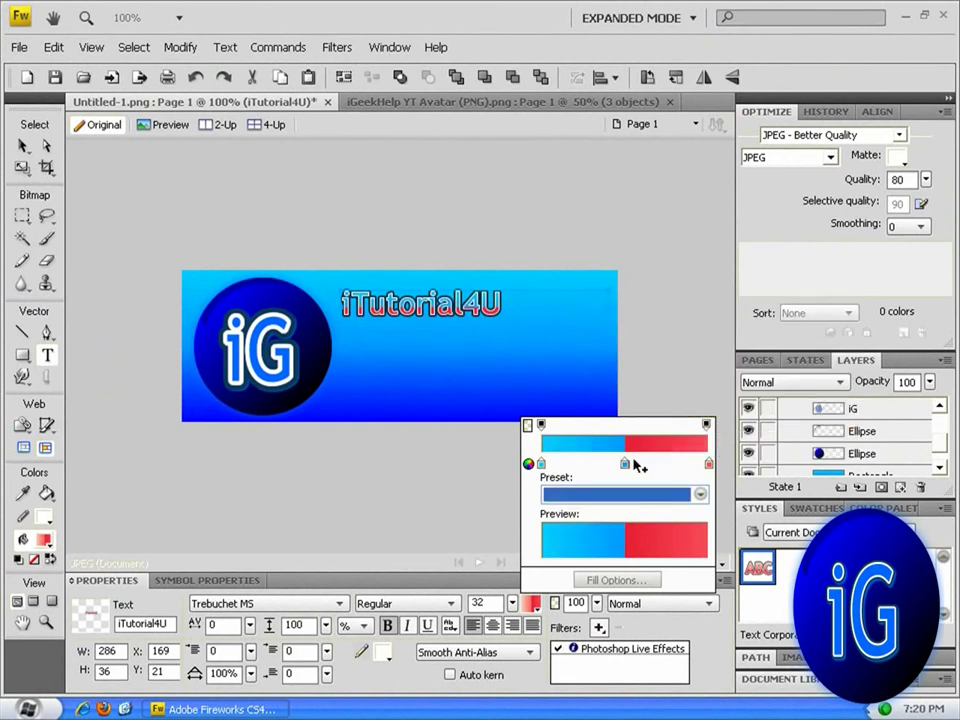
Change the text gradient's remaining red middle stop to medium blue and its end stop to pure blue
click(624, 465)
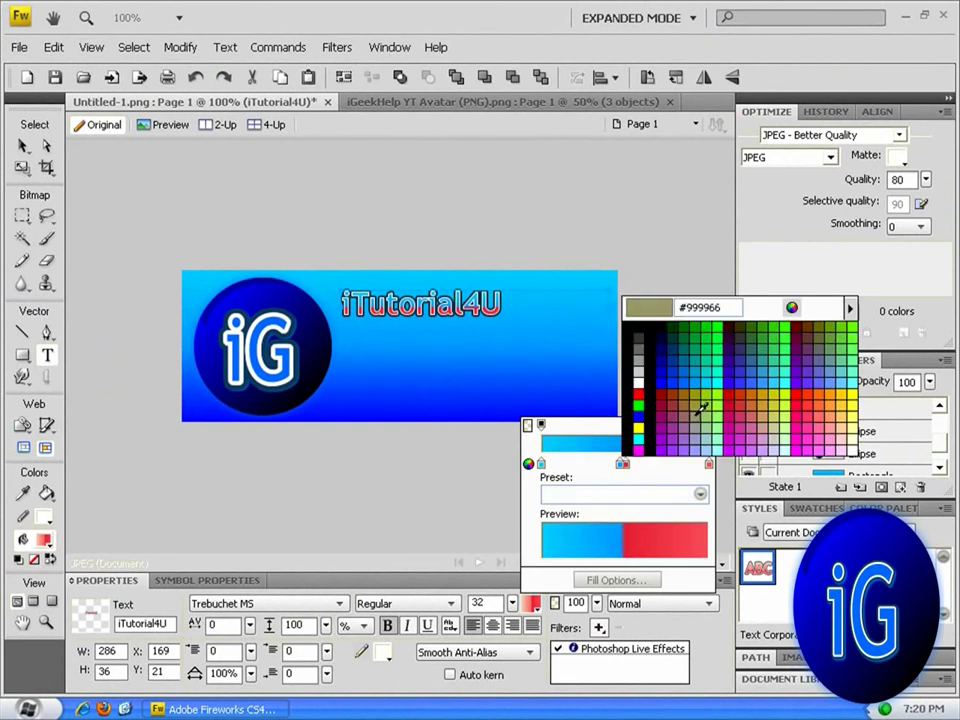
click(690, 380)
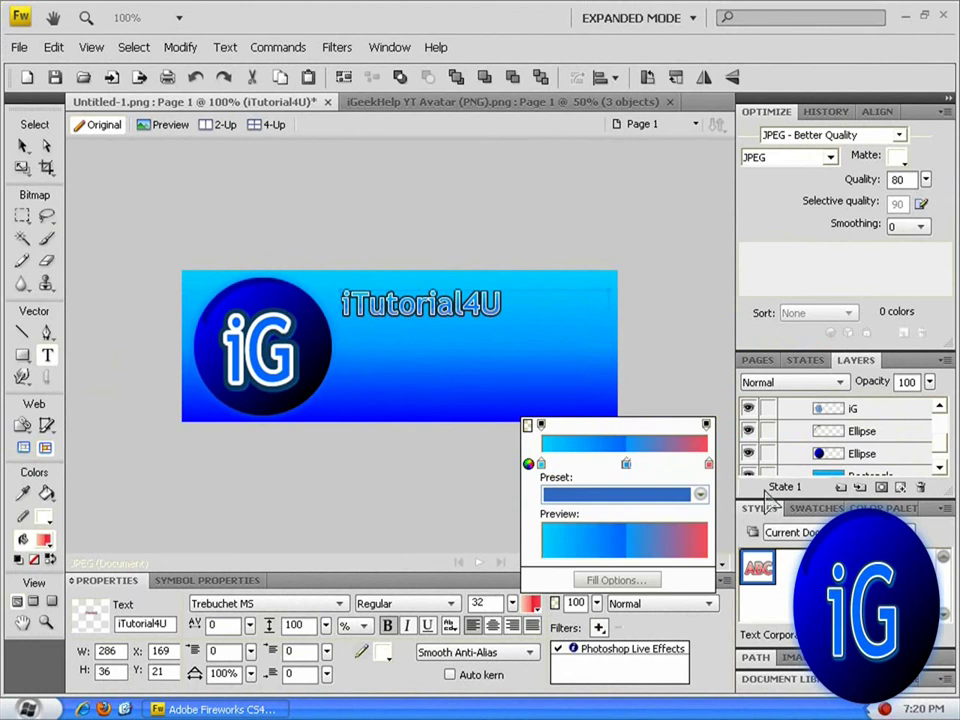
click(709, 466)
click(720, 429)
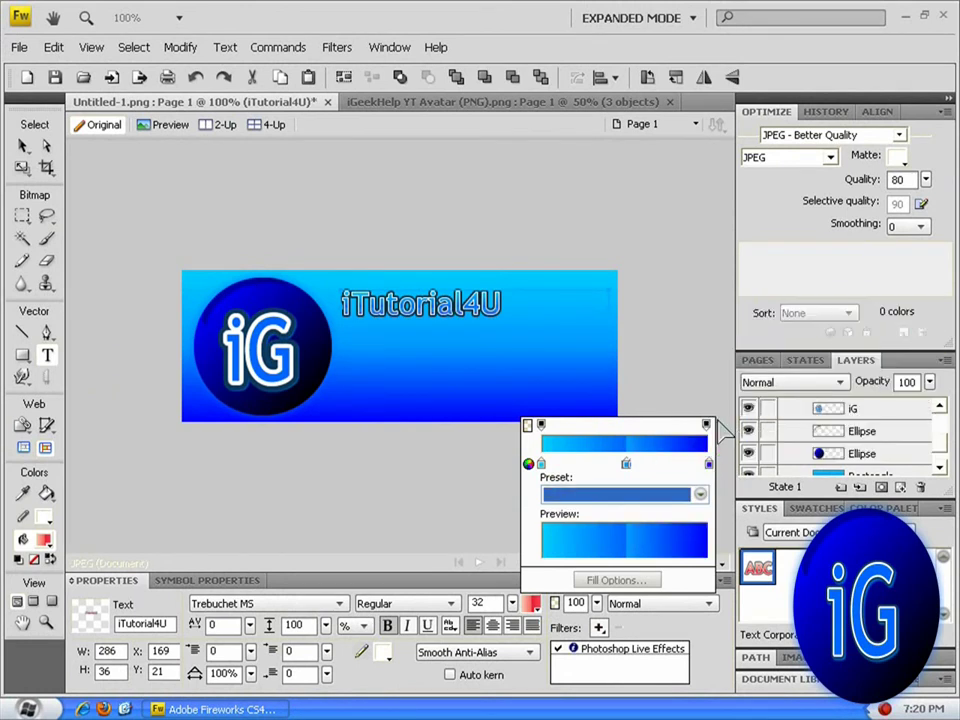
Move the iTutorial4U text to about X 223, Y 15, centering it over the area beside the logo, and deselect it
click(48, 147)
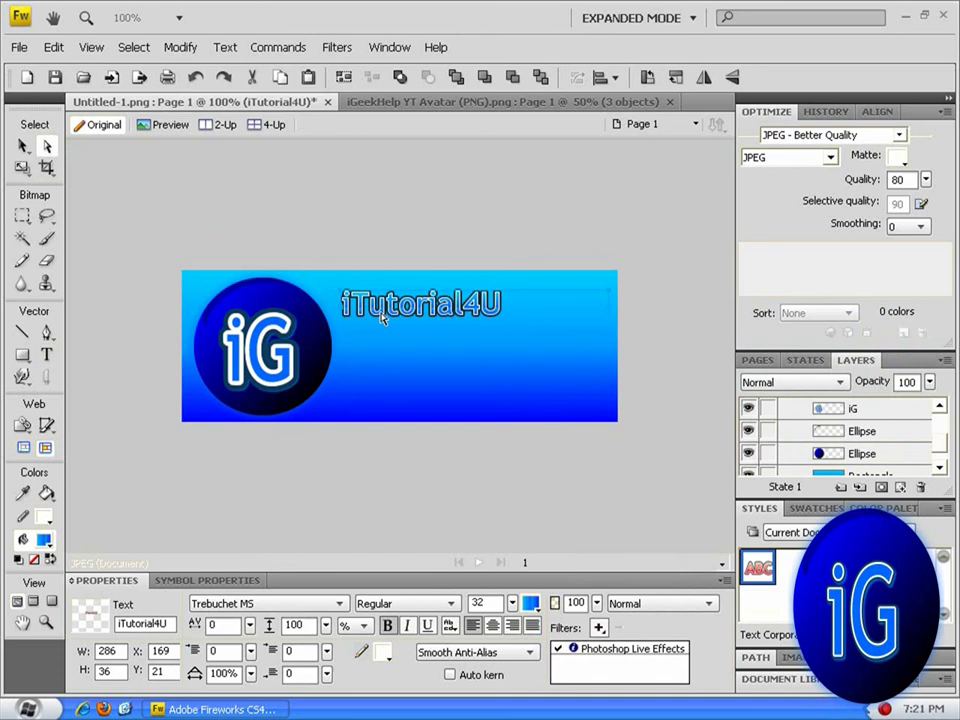
drag(383, 308, 438, 303)
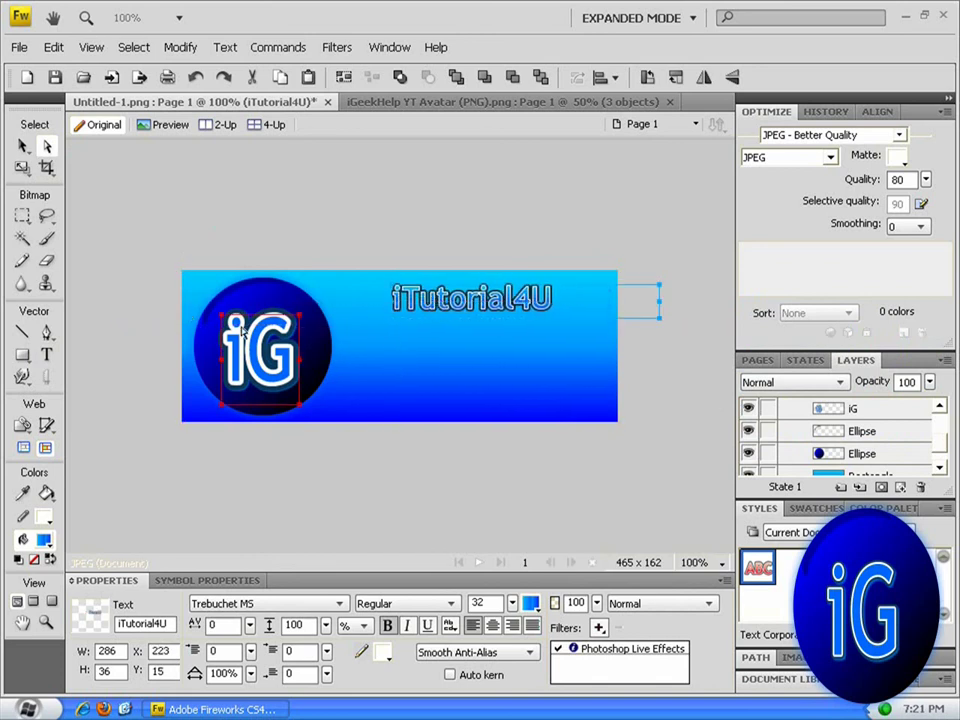
click(698, 422)
Raise the banner's JPEG optimization quality to near the maximum
click(32, 46)
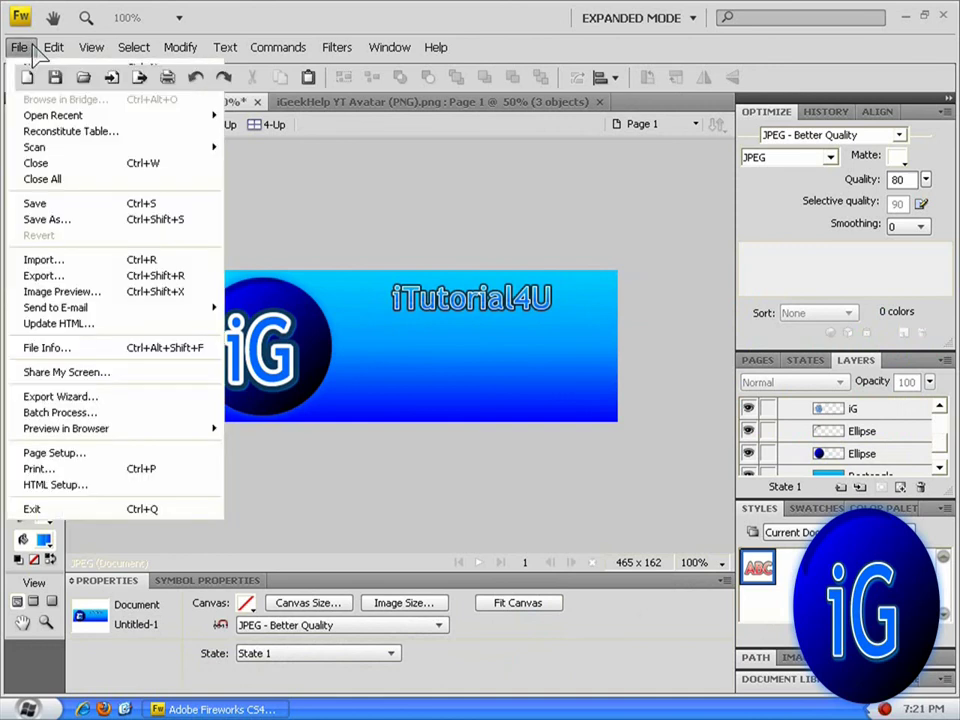
click(32, 47)
drag(928, 183, 931, 181)
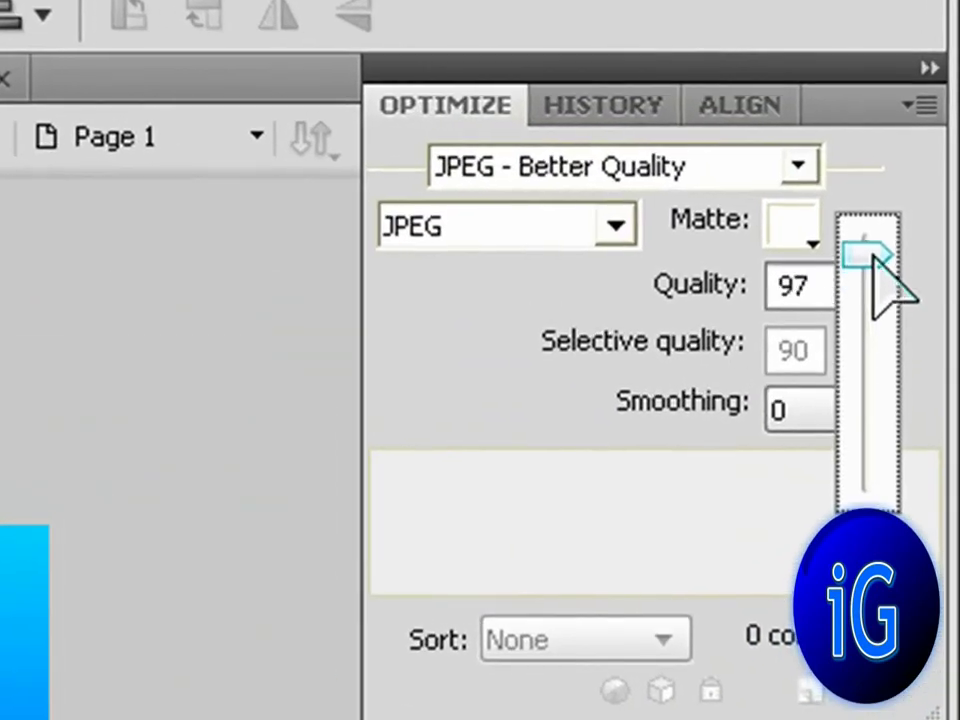
drag(873, 255, 870, 250)
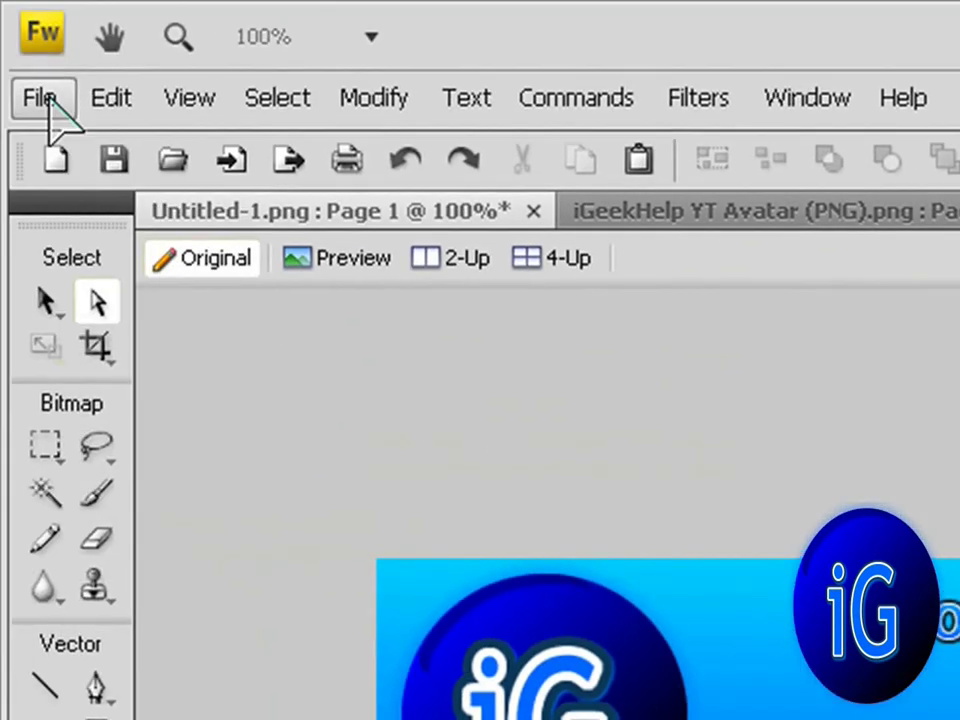
Save the banner to the Desktop as "Signature" in Fireworks PNG format
click(40, 97)
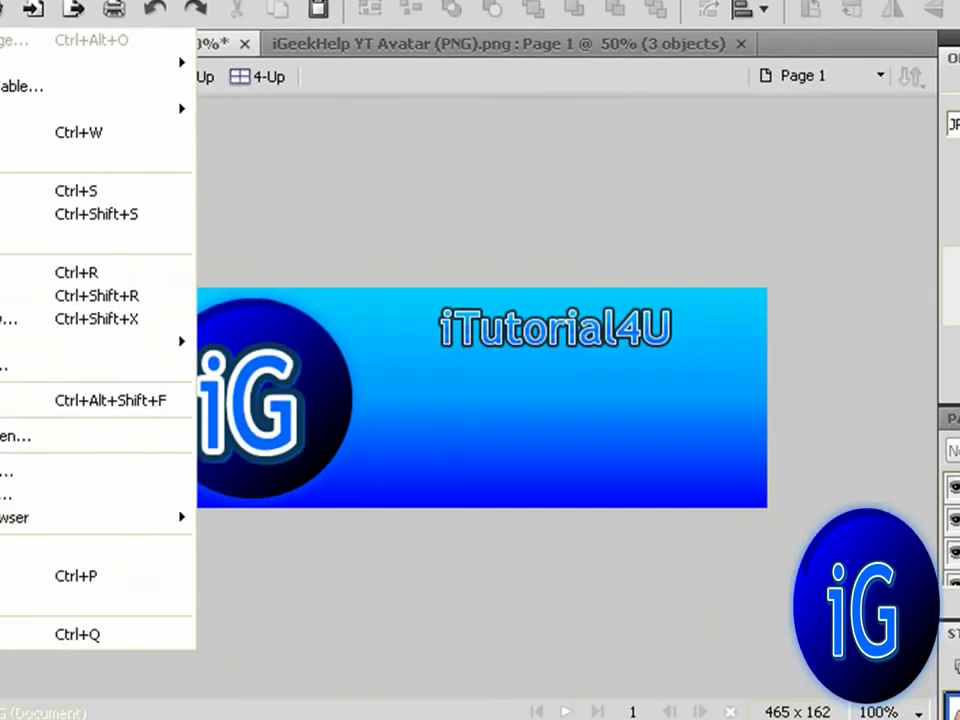
click(150, 465)
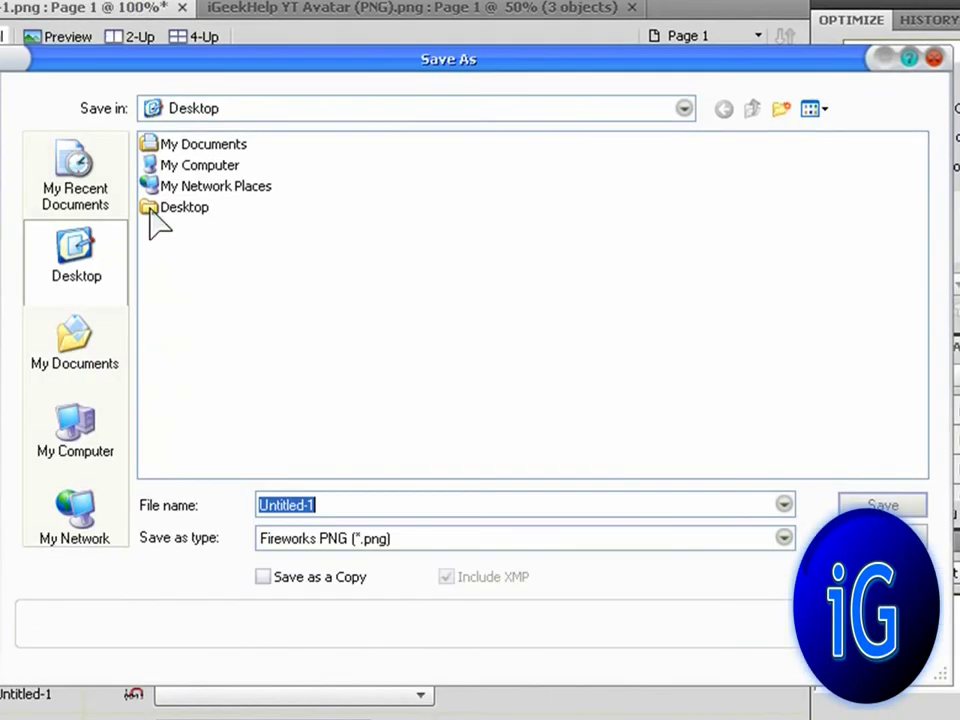
click(366, 539)
click(365, 546)
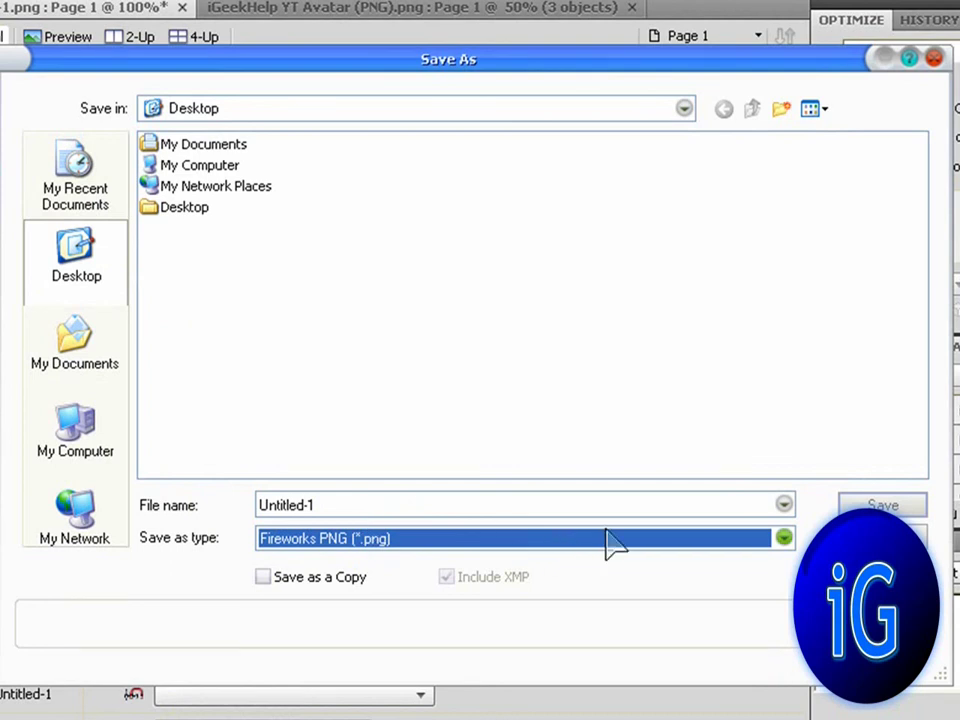
click(404, 499)
text(Signature)
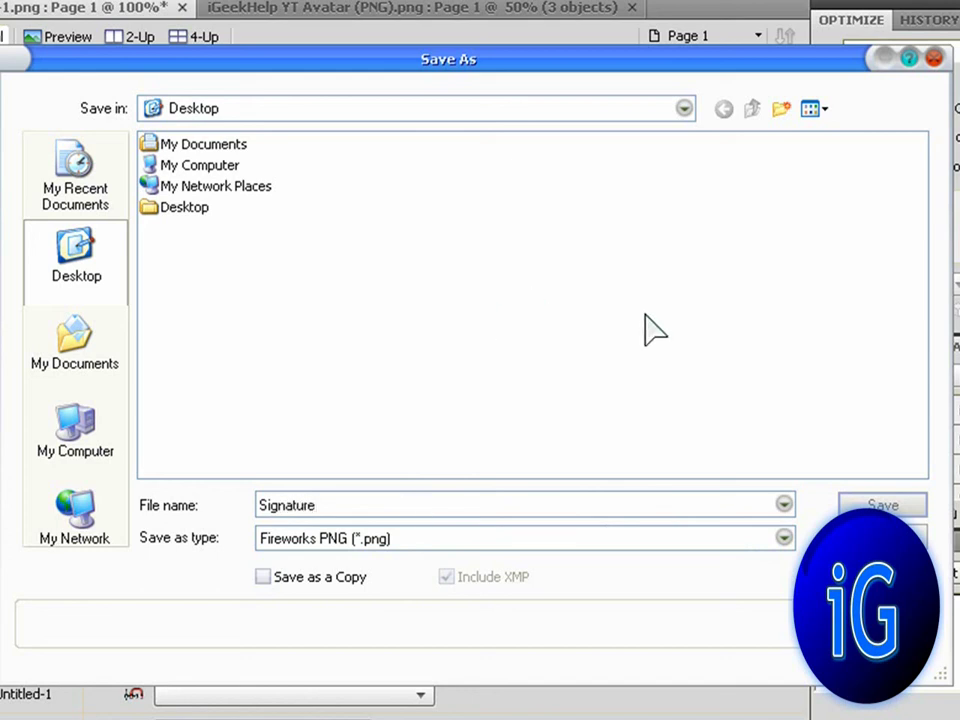
click(887, 510)
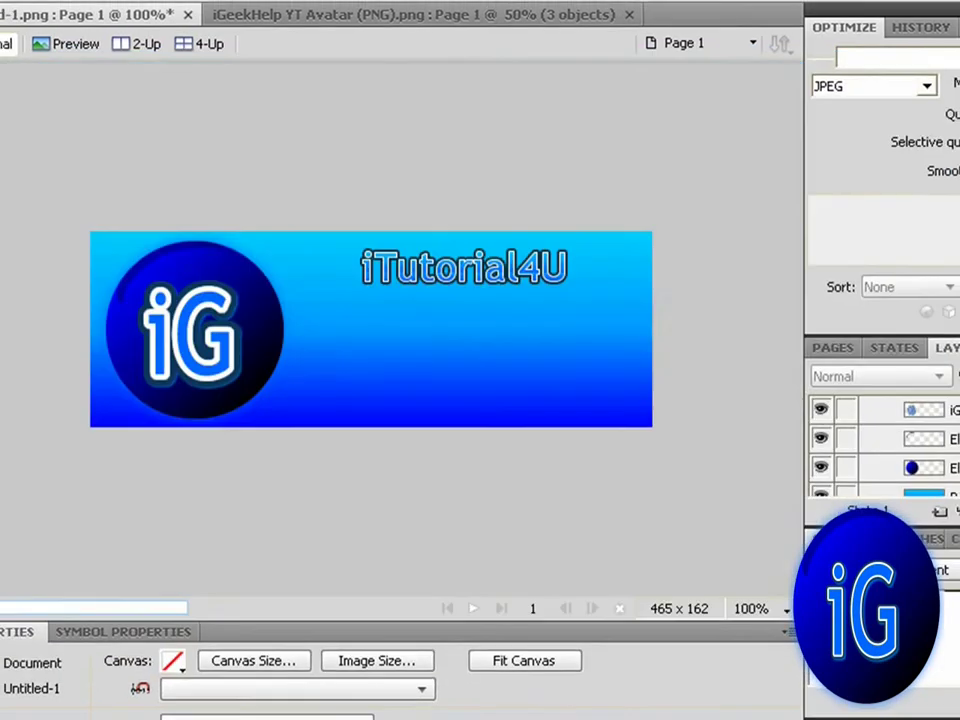